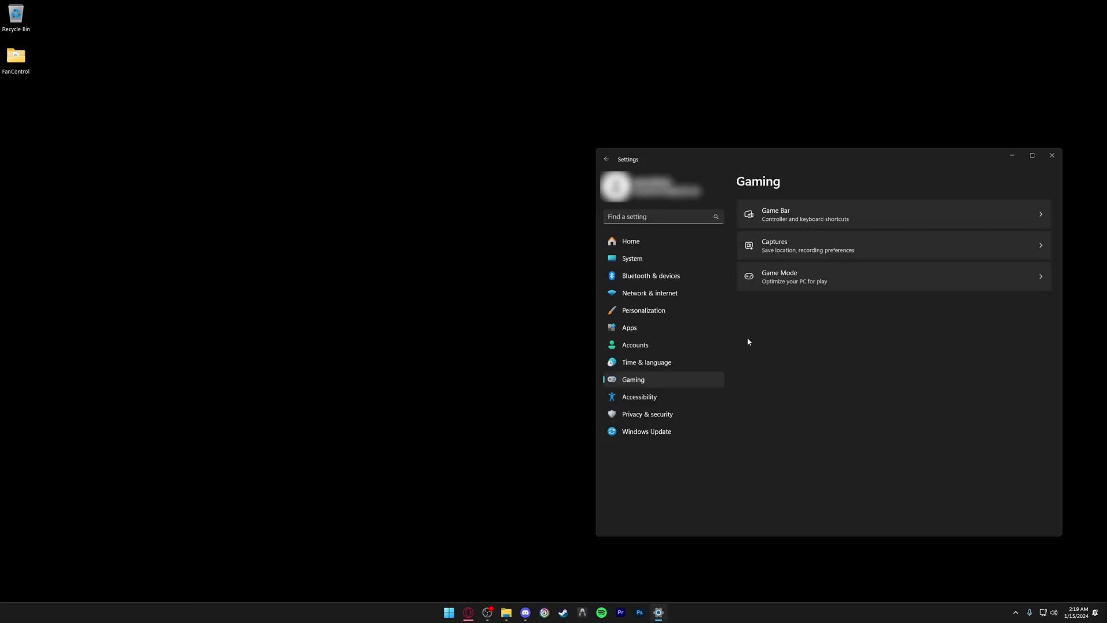
- Review the Game Bar, Captures and Game Mode pages in Gaming settings
click(799, 219)
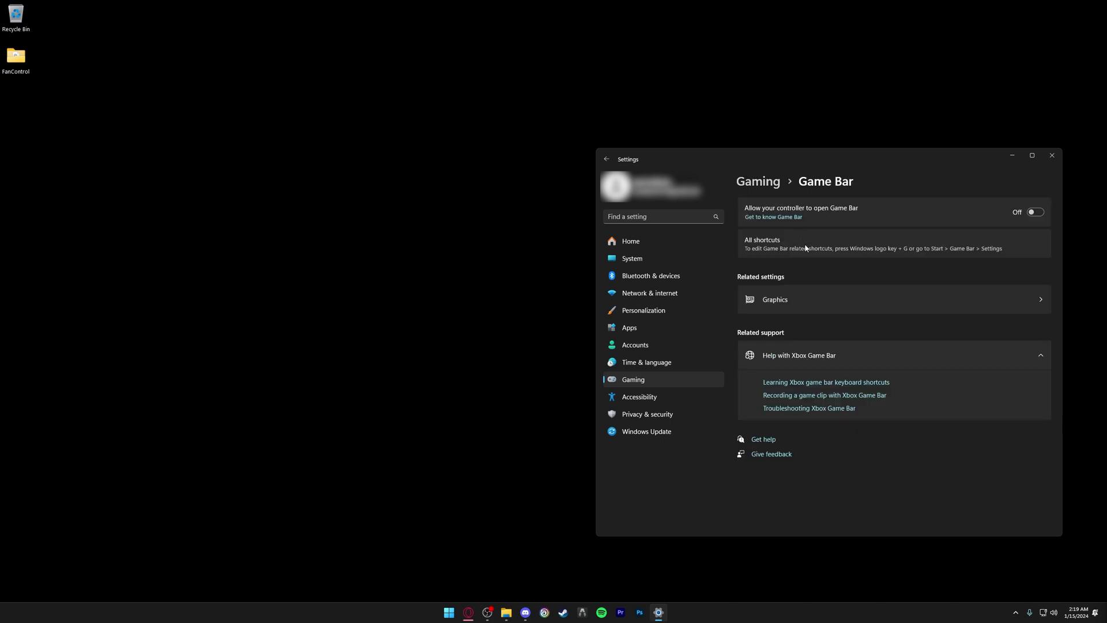
key(alt+Left)
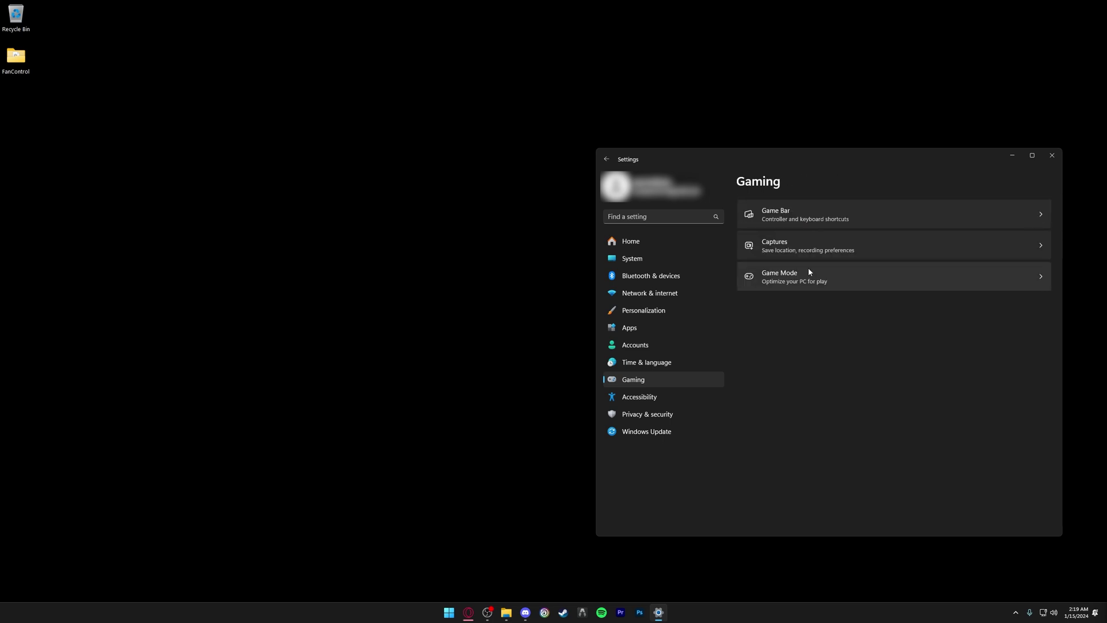
click(807, 251)
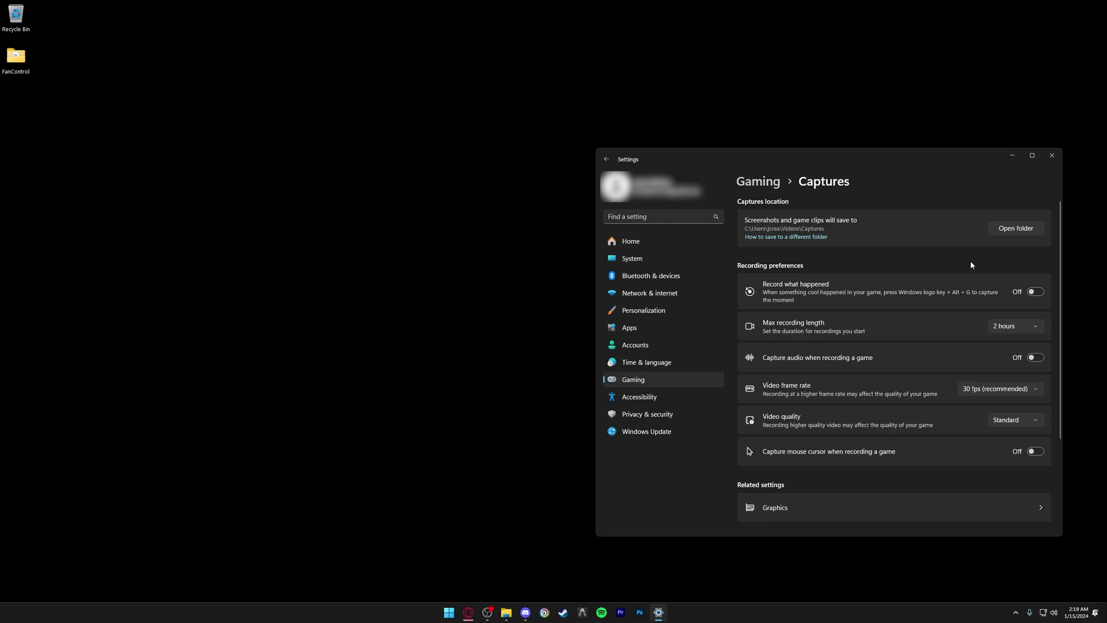
scroll(966, 282, down, 2)
key(alt+Left)
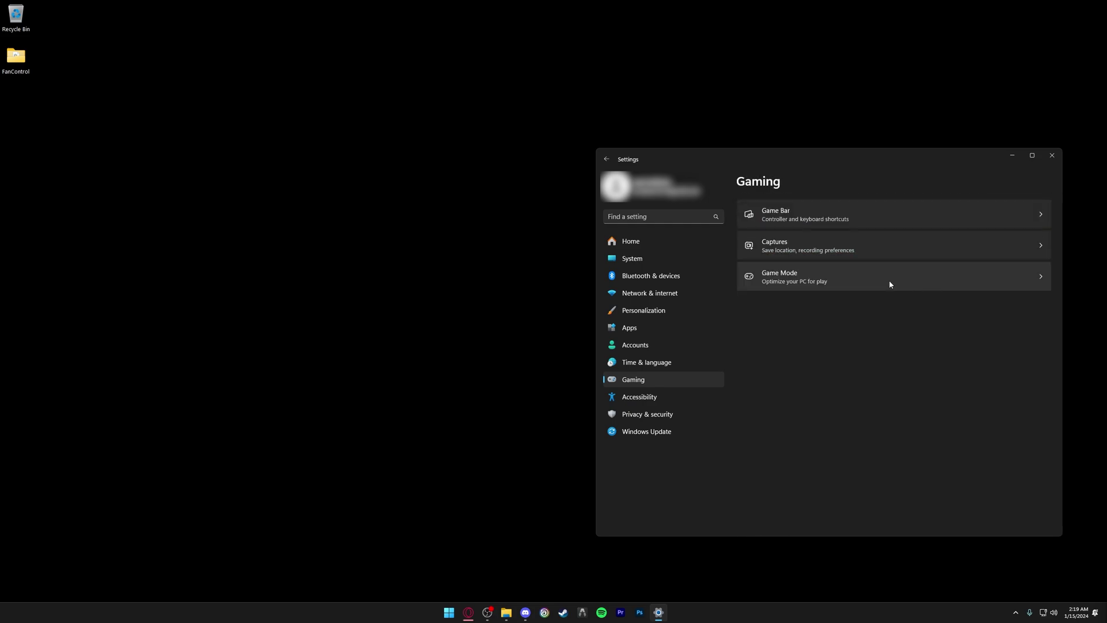
click(769, 280)
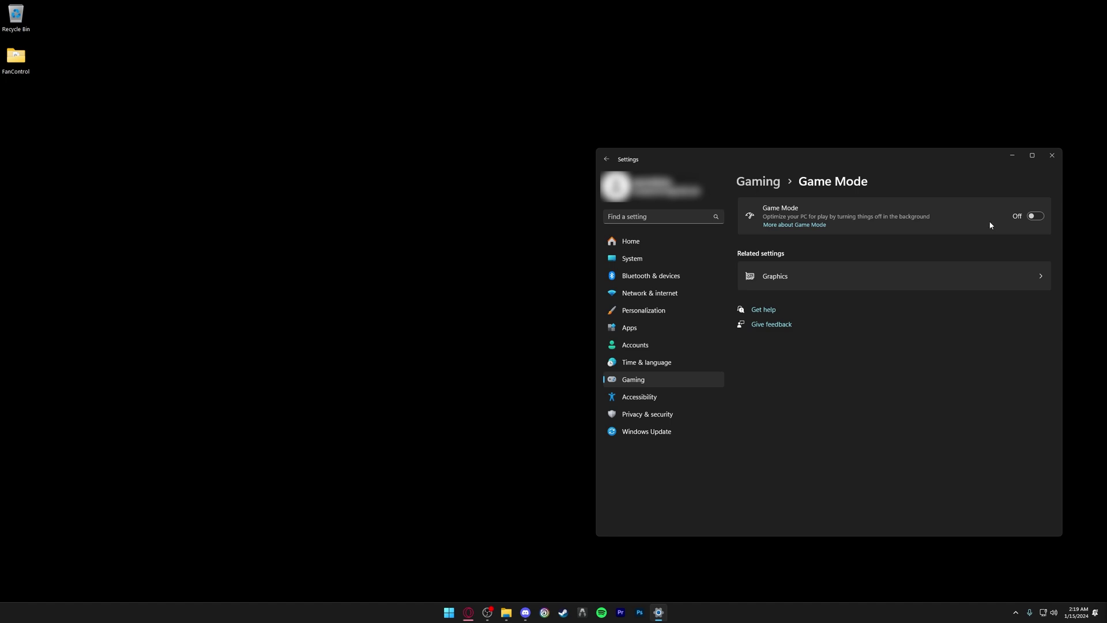
- Browse the Graphics app list, then open the default graphics settings page
click(969, 283)
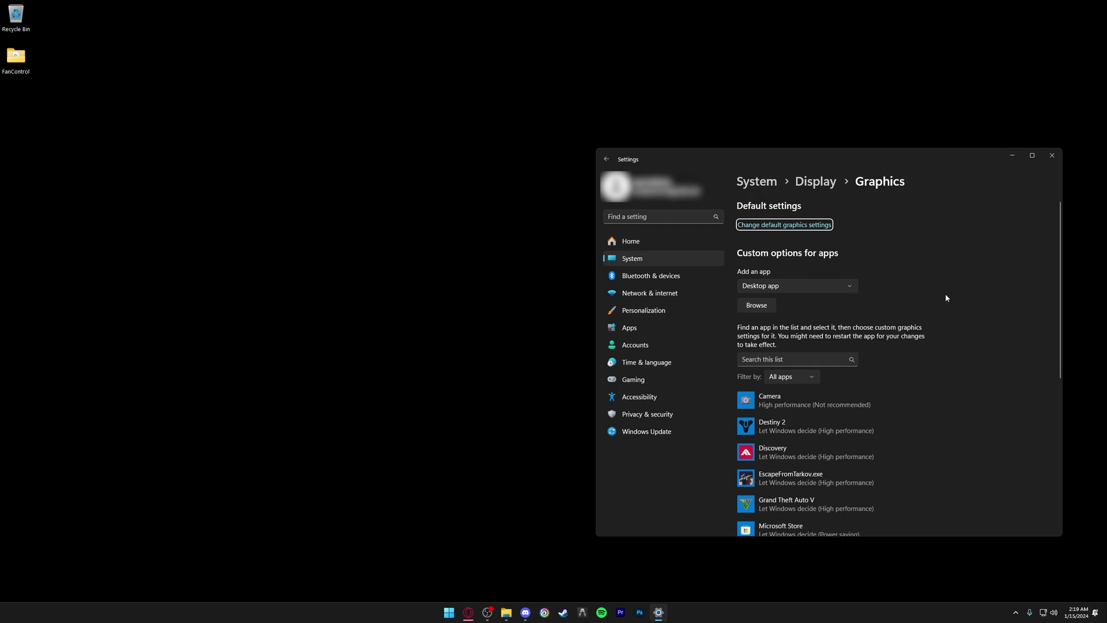
scroll(843, 368, down, 3)
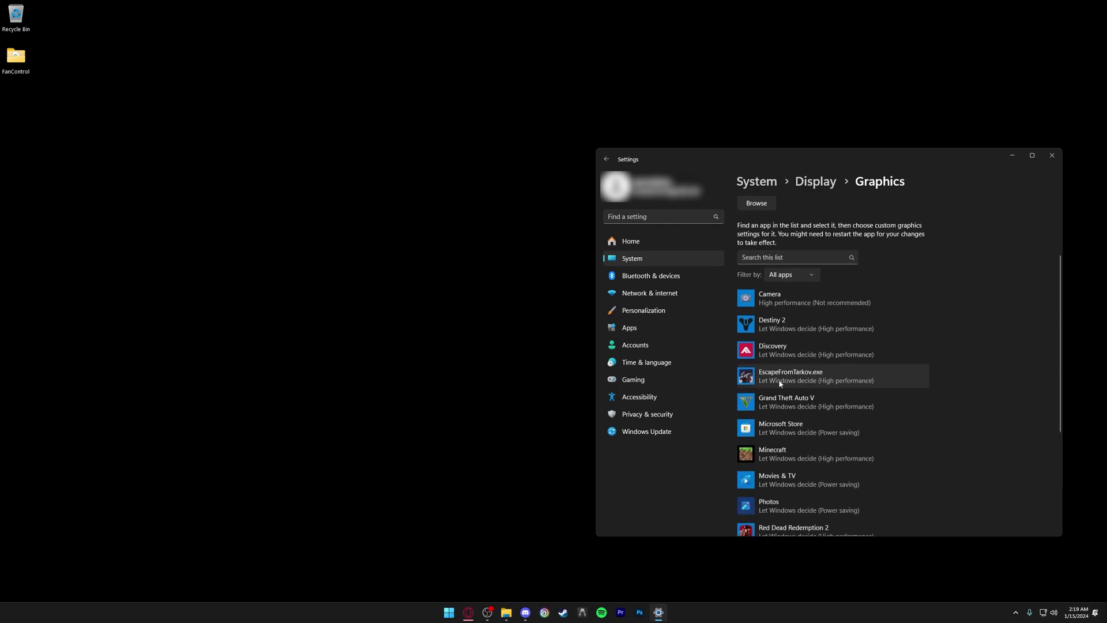
scroll(823, 391, up, 3)
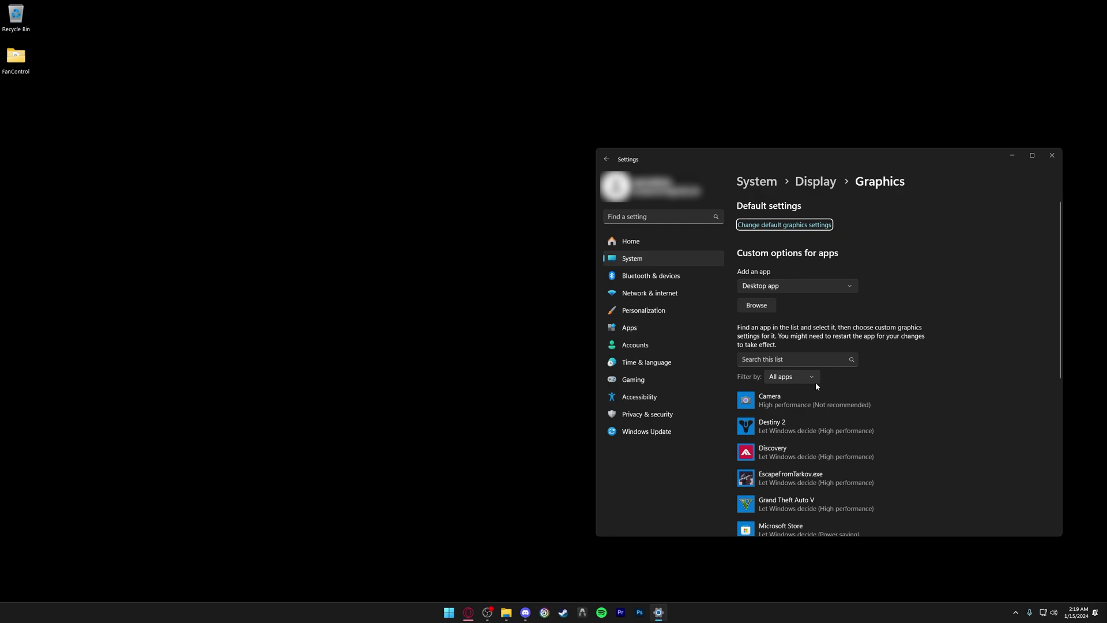
click(774, 225)
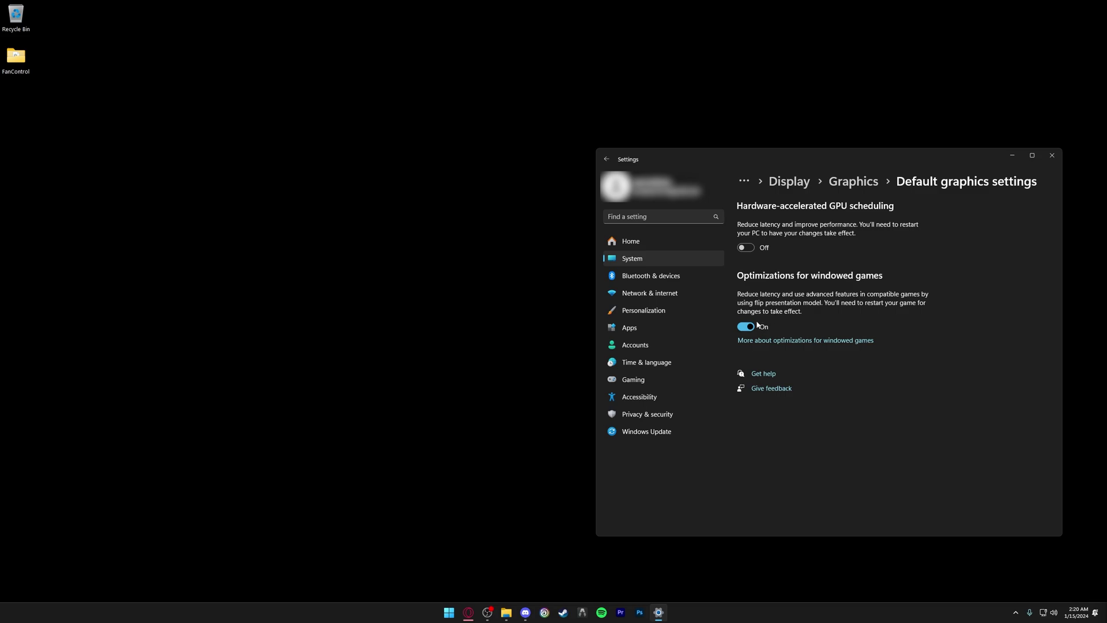
- Delete everything in the %temp% folder, skipping all files still in use
key(alt+F4)
key(super+r)
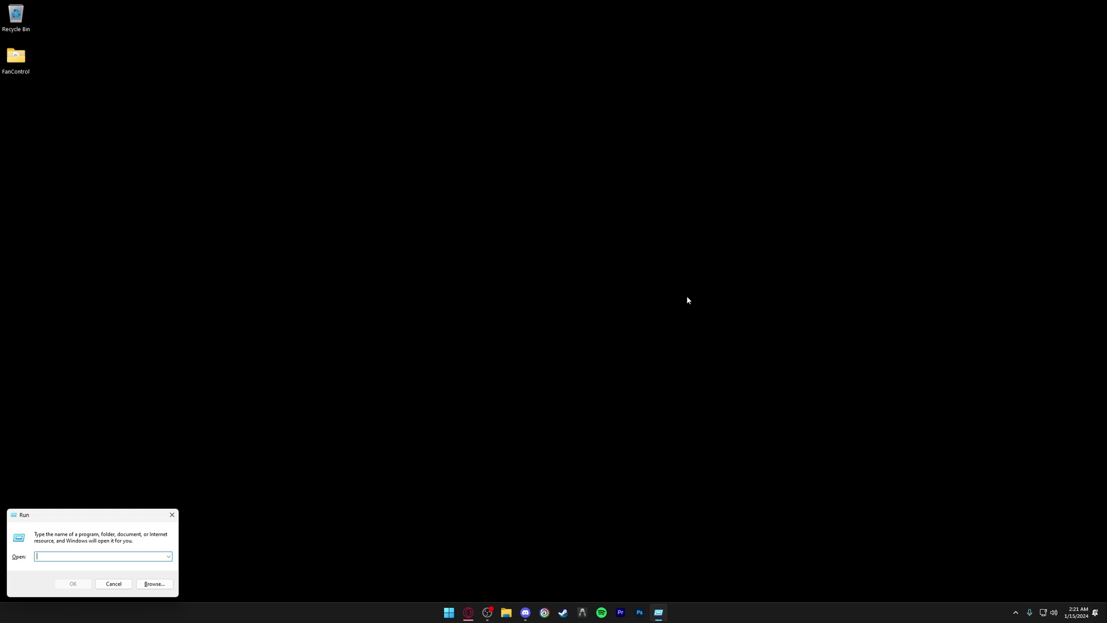
text(%temp%)
key(Return)
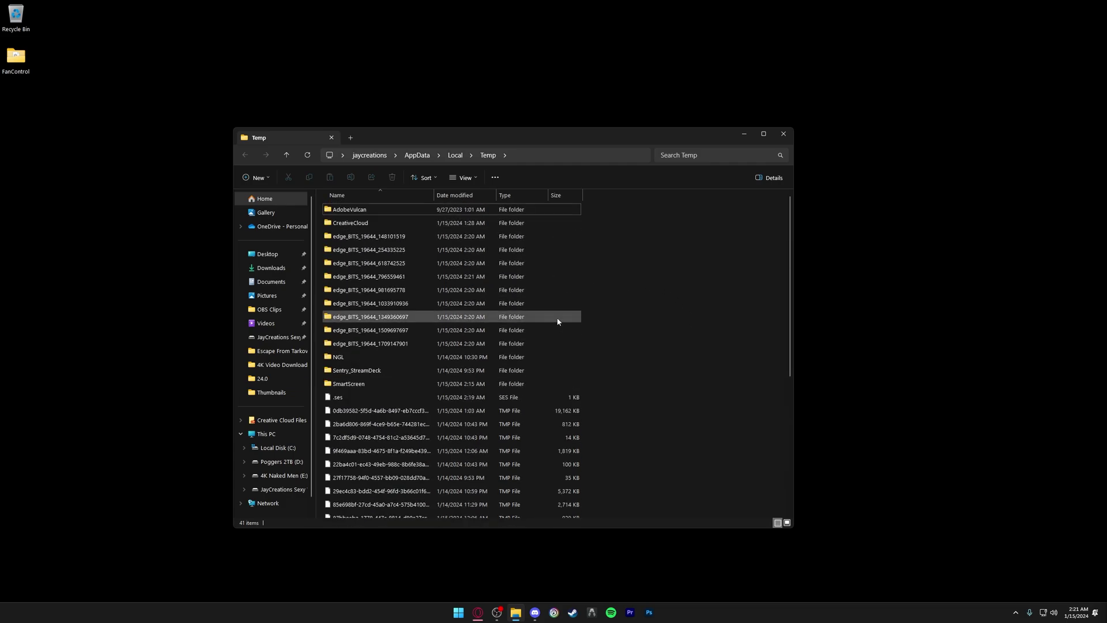
key(ctrl+a)
key(Delete)
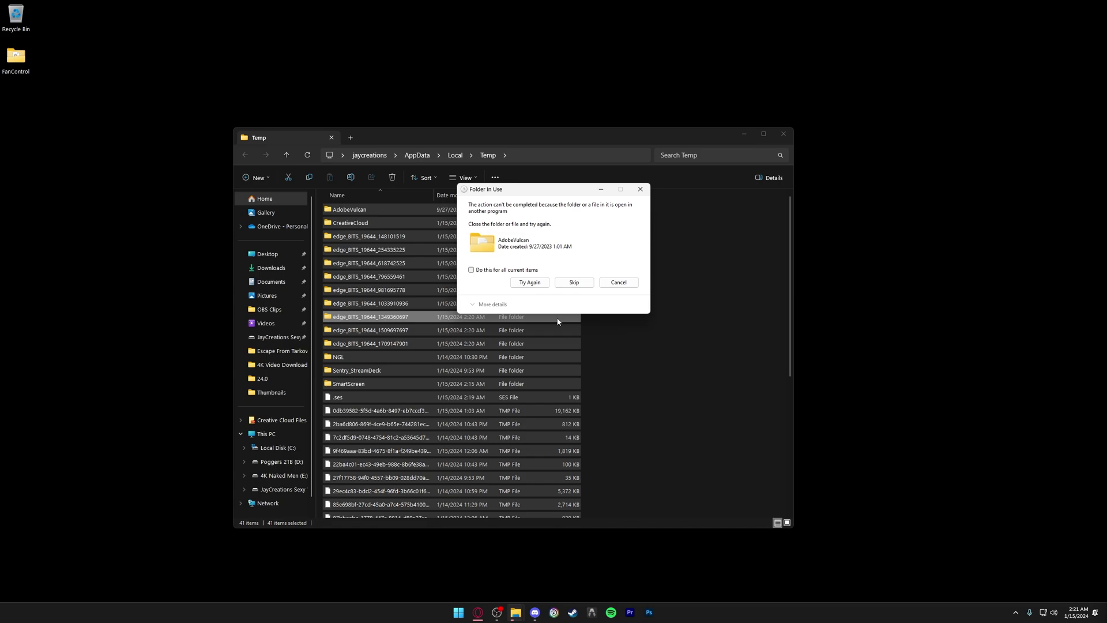
click(474, 271)
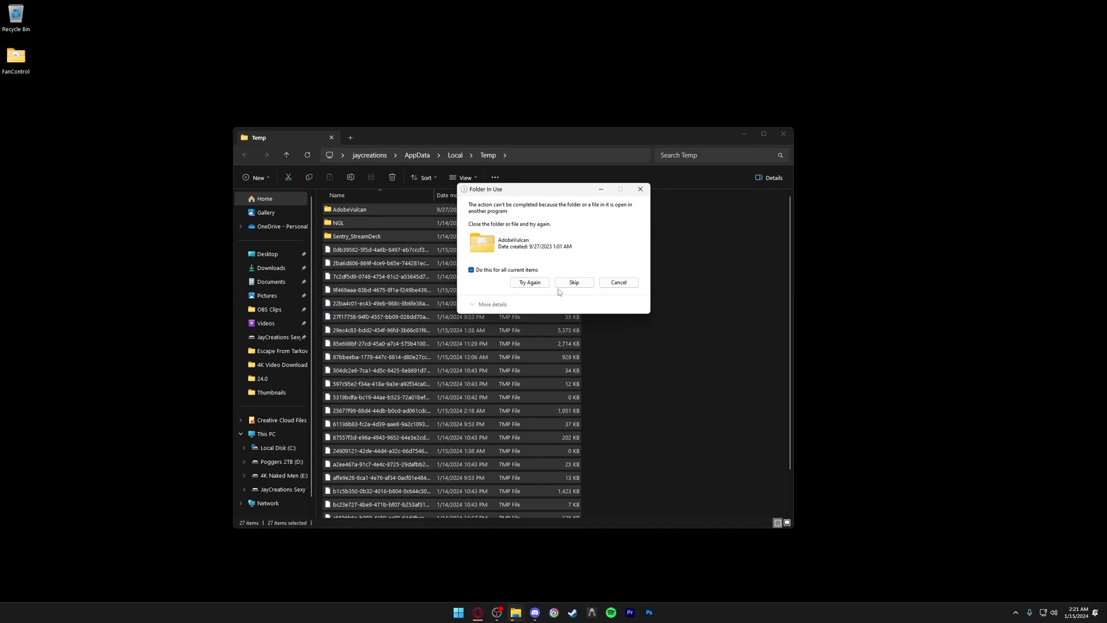
click(571, 283)
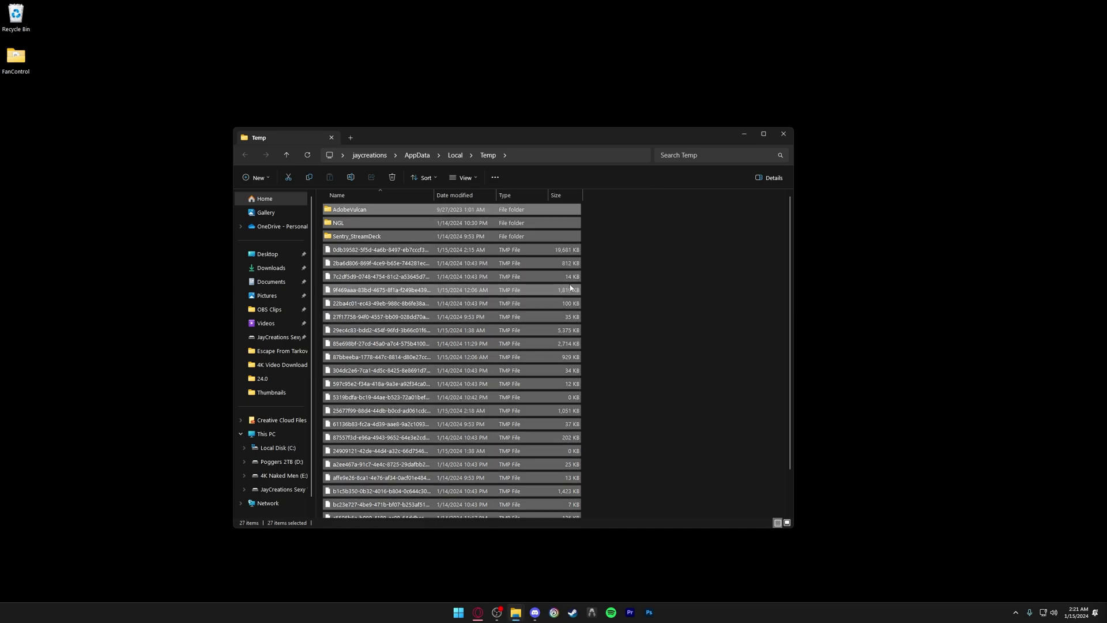
click(783, 134)
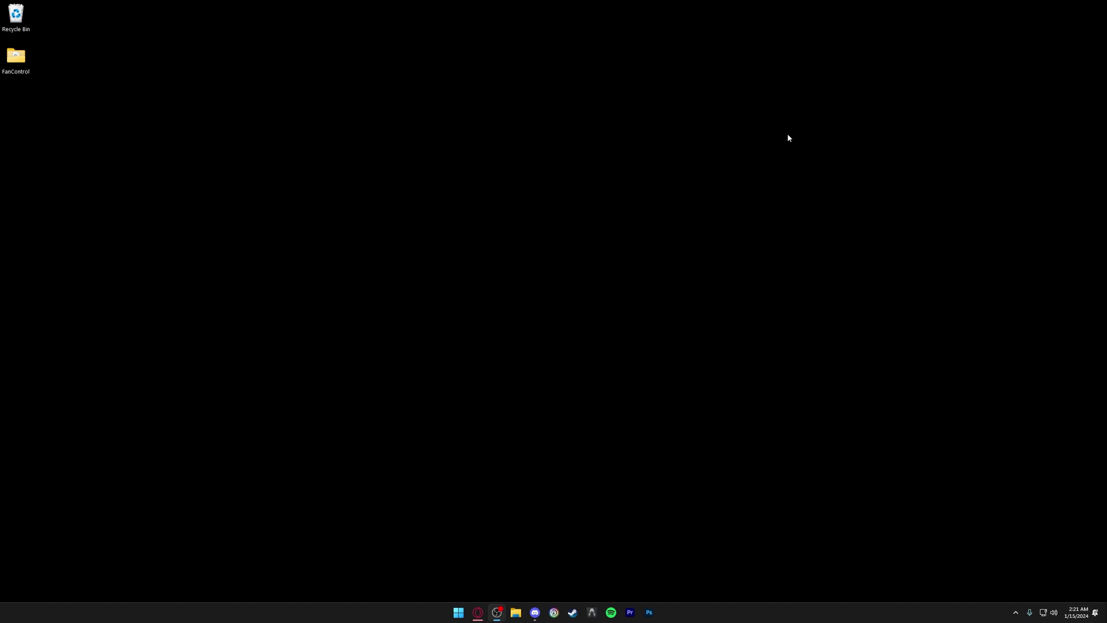
- Empty the Recycle Bin permanently
double_click(7, 21)
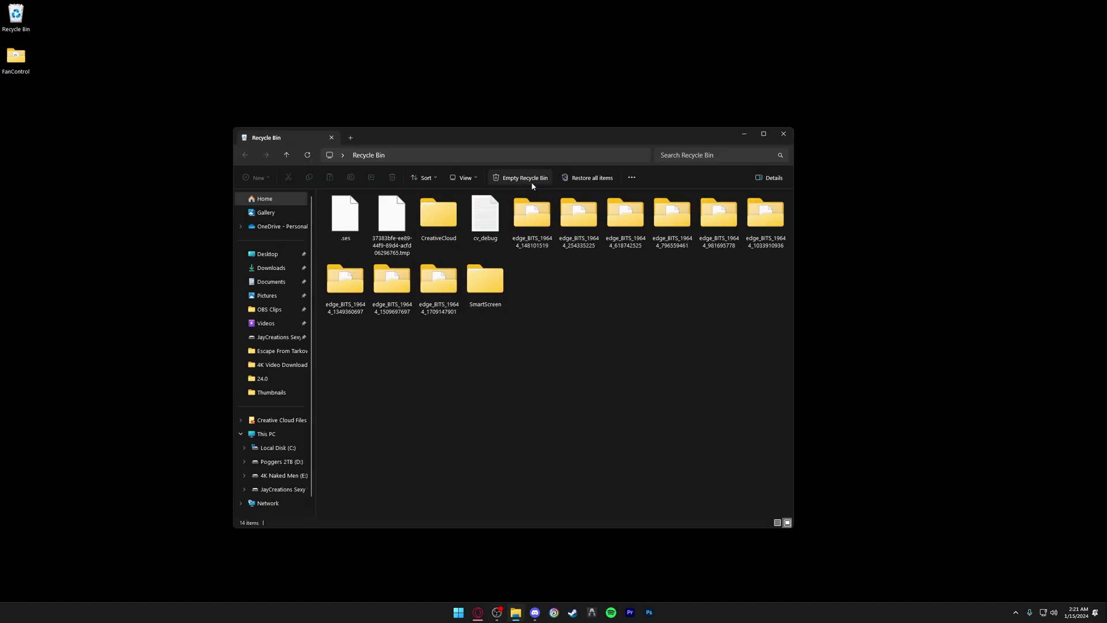
click(531, 181)
click(583, 312)
- Open the Edit power plan advanced settings with Ultimate Performance kept as the active plan
click(781, 135)
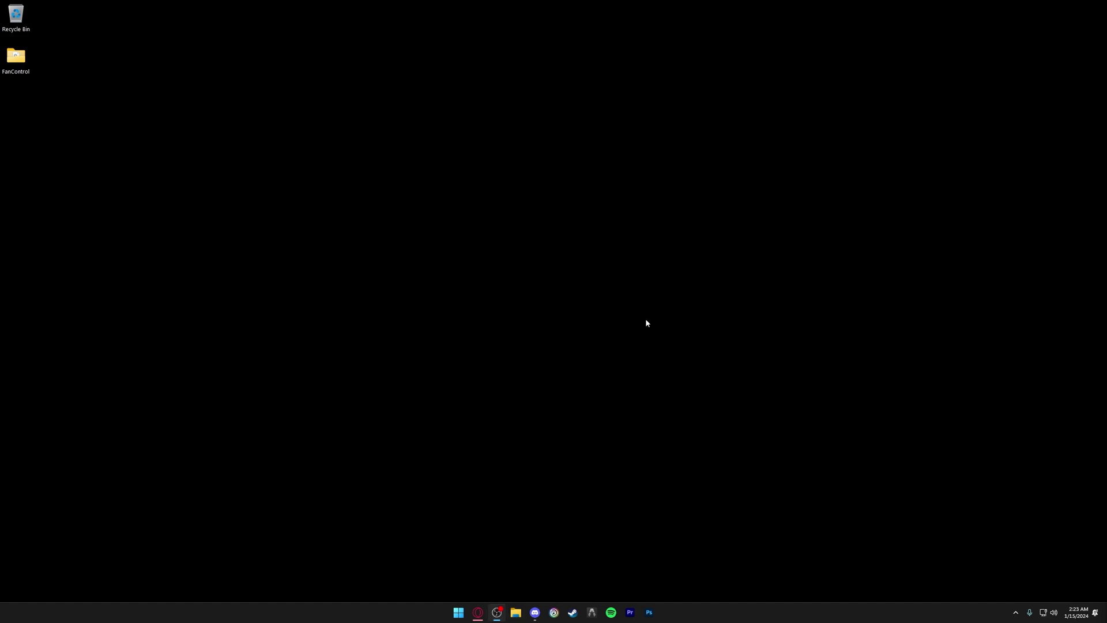
key(super)
text(edit)
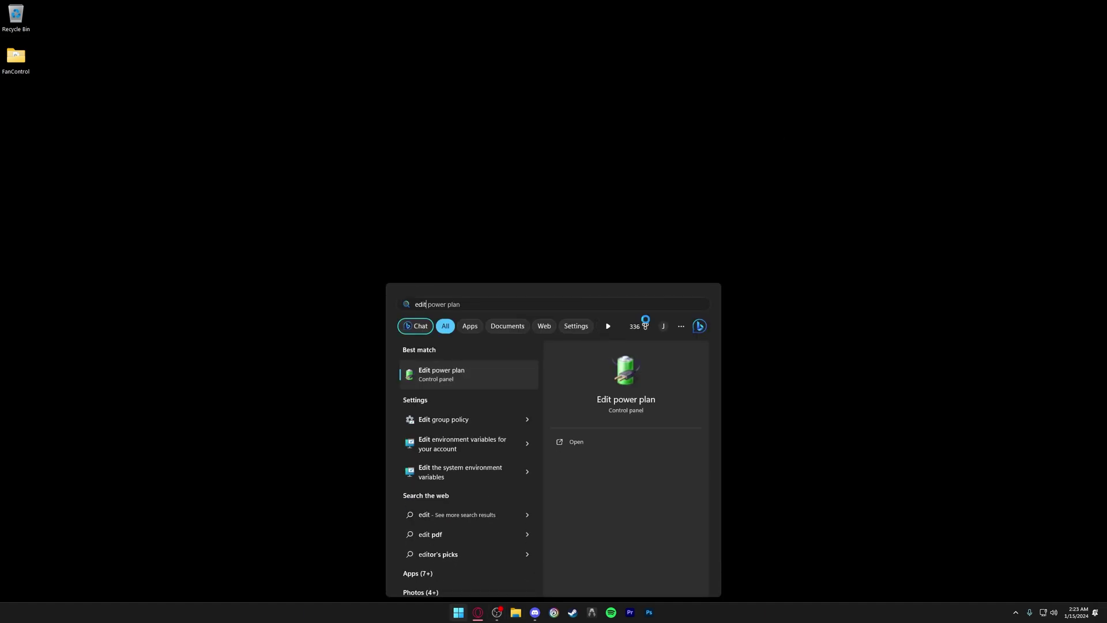
key(Return)
click(470, 344)
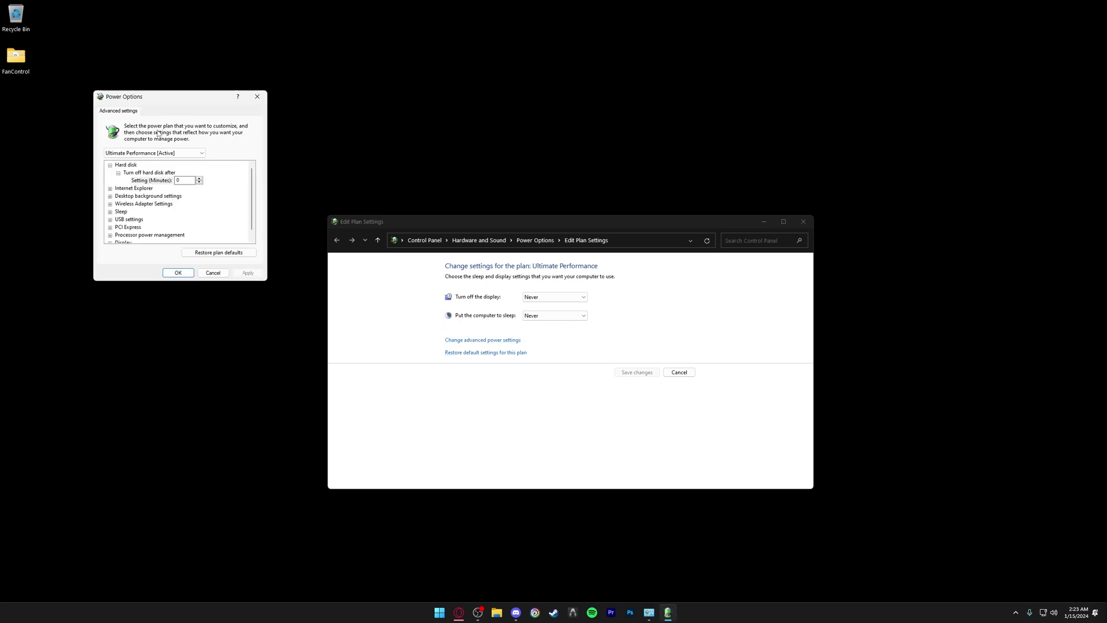
click(131, 153)
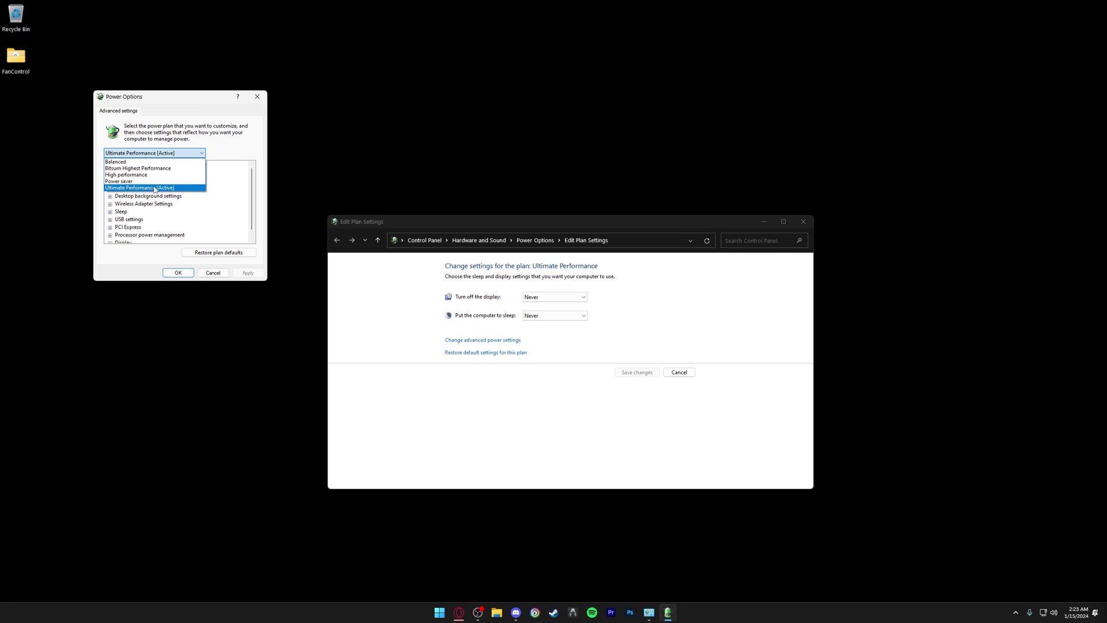
click(199, 154)
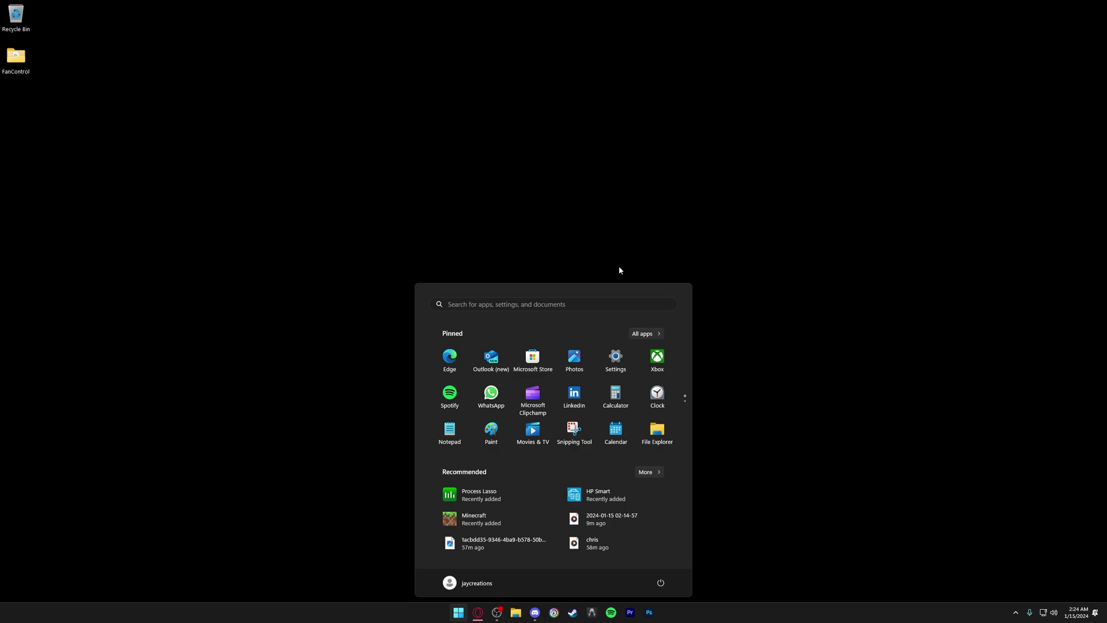
- Launch Task Manager and review Startup apps sorted by status, with only StreamDeck enabled
text(task)
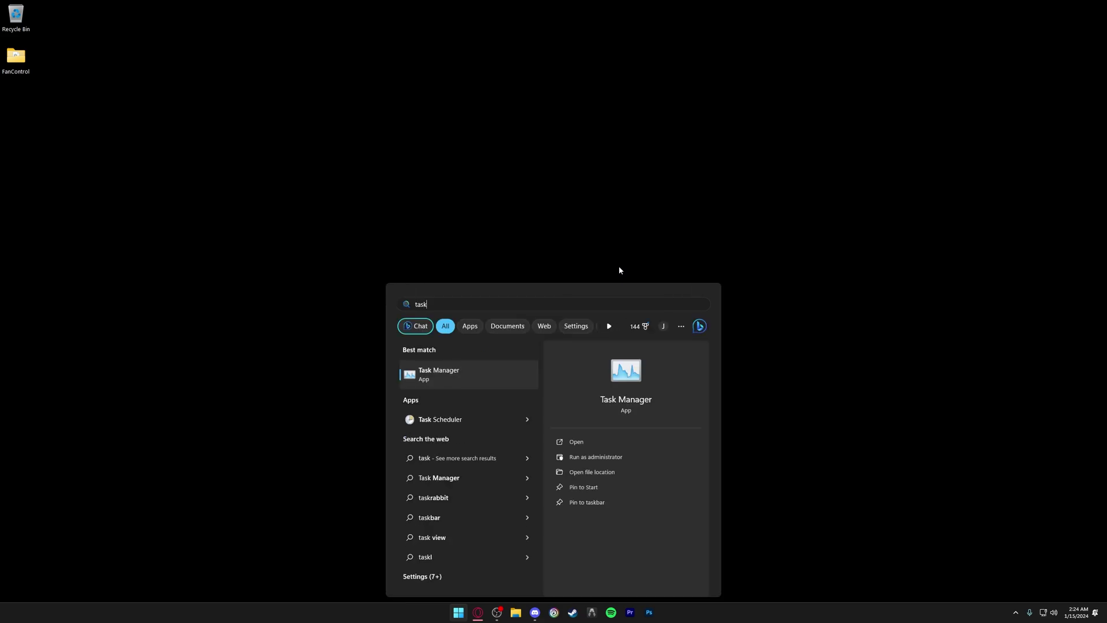
key(Return)
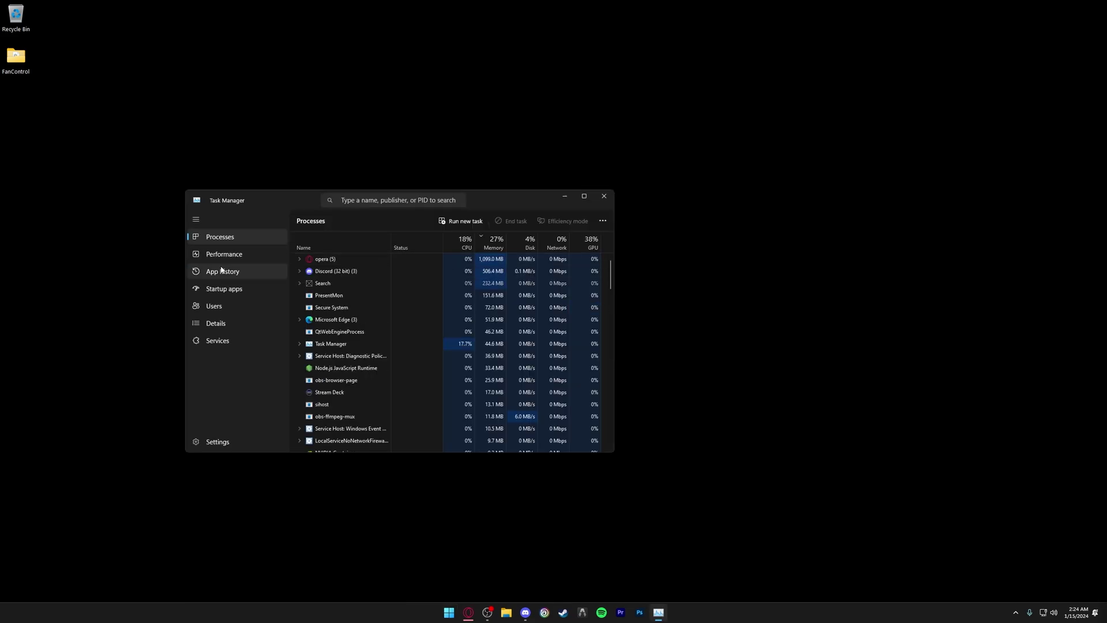
click(231, 289)
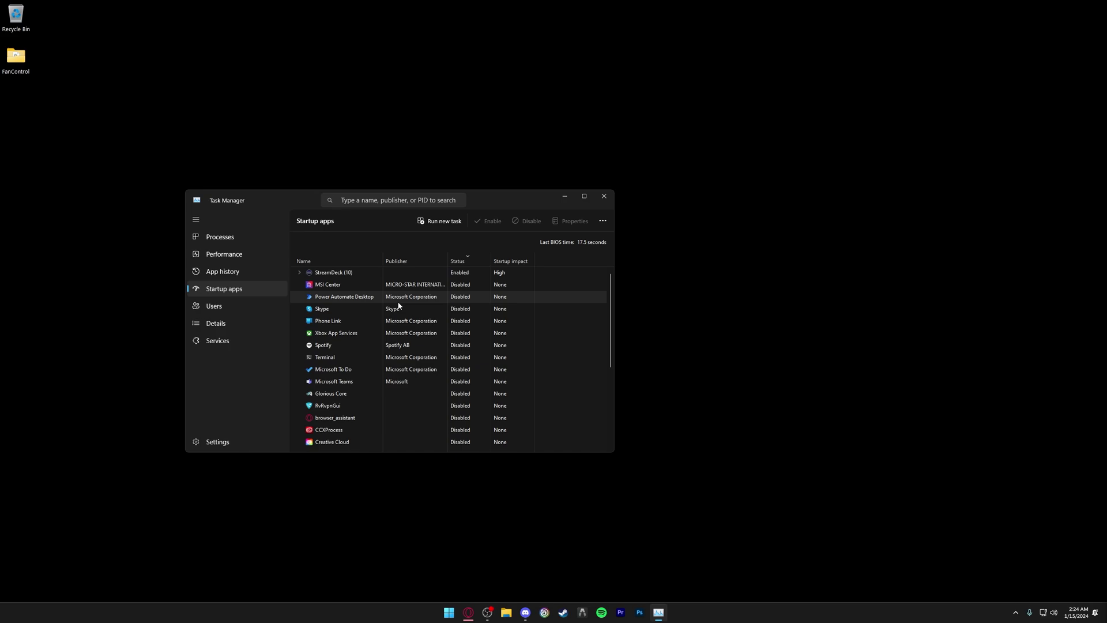
click(457, 261)
click(458, 261)
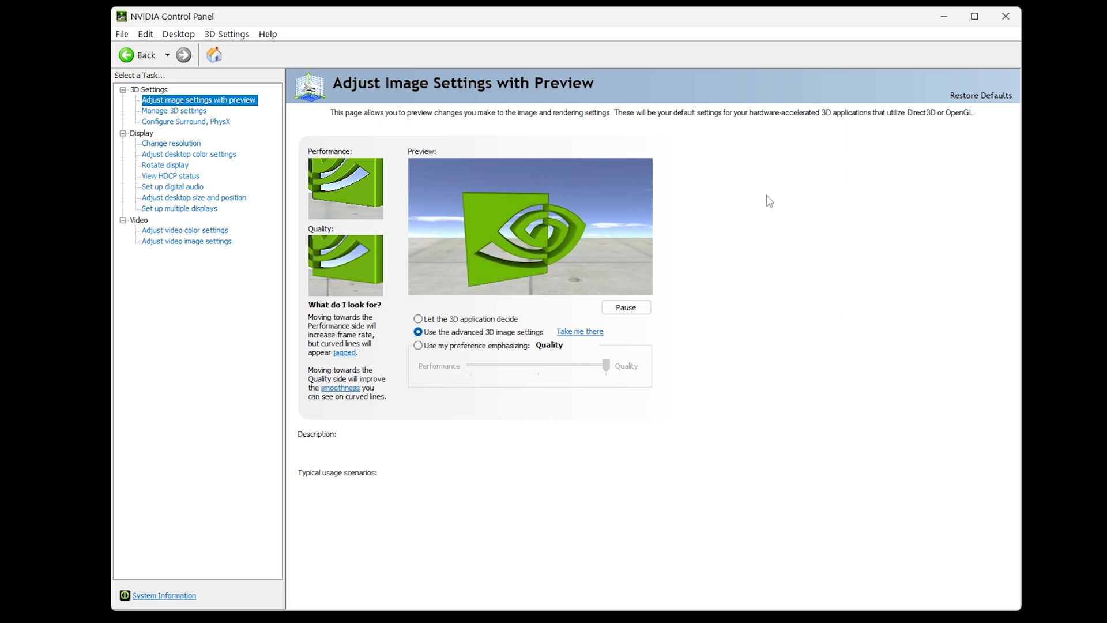
- Confirm advanced 3D image settings are used, then scroll the Manage 3D Settings global list
click(184, 112)
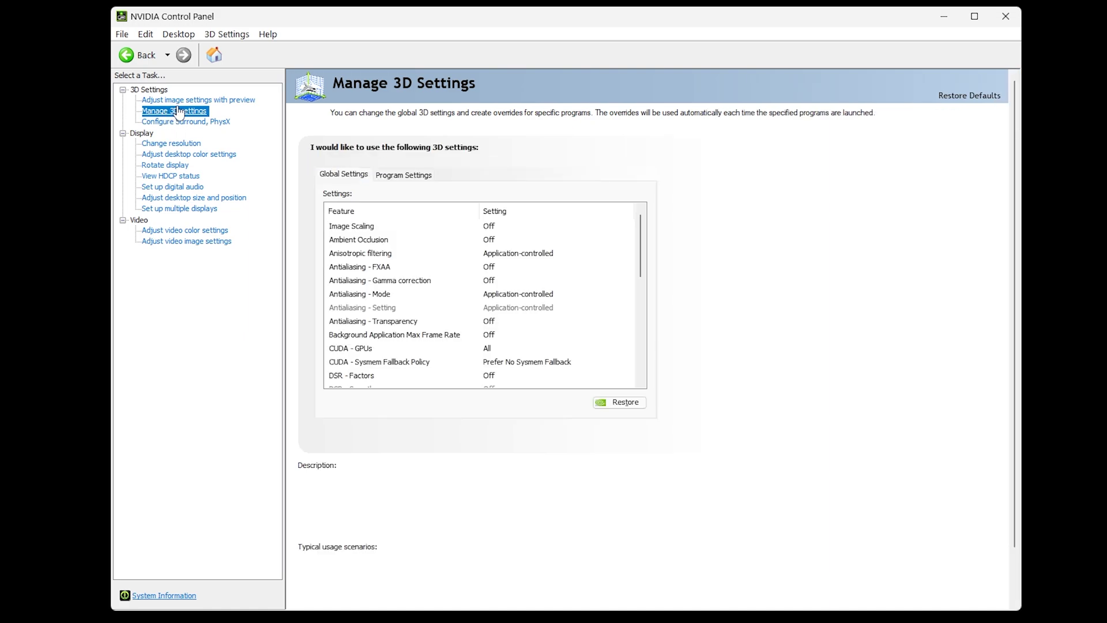
click(183, 101)
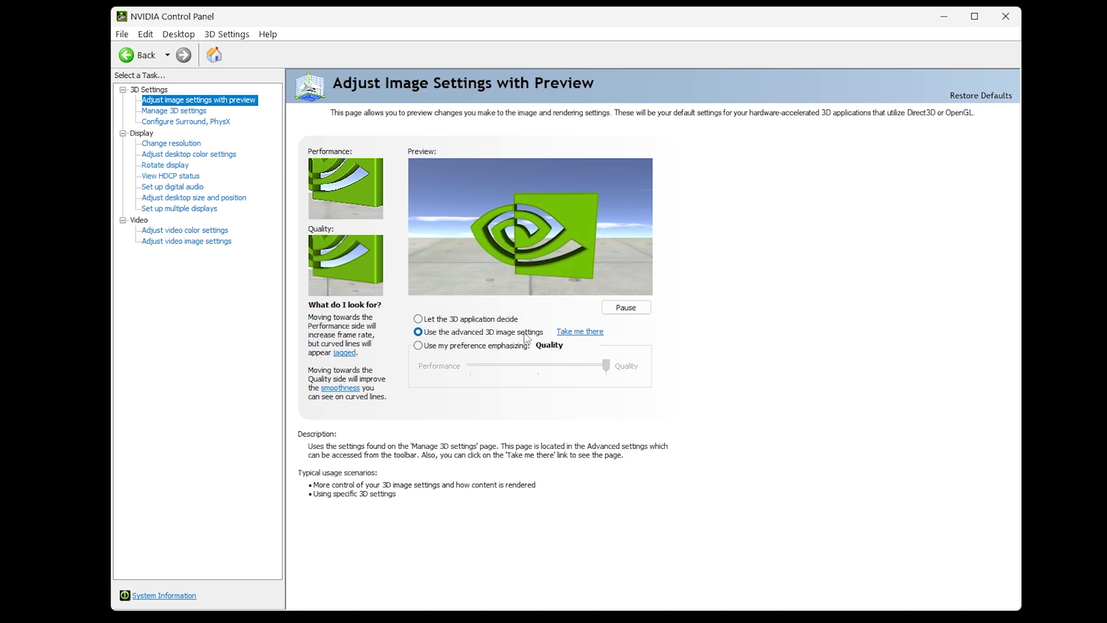
click(191, 113)
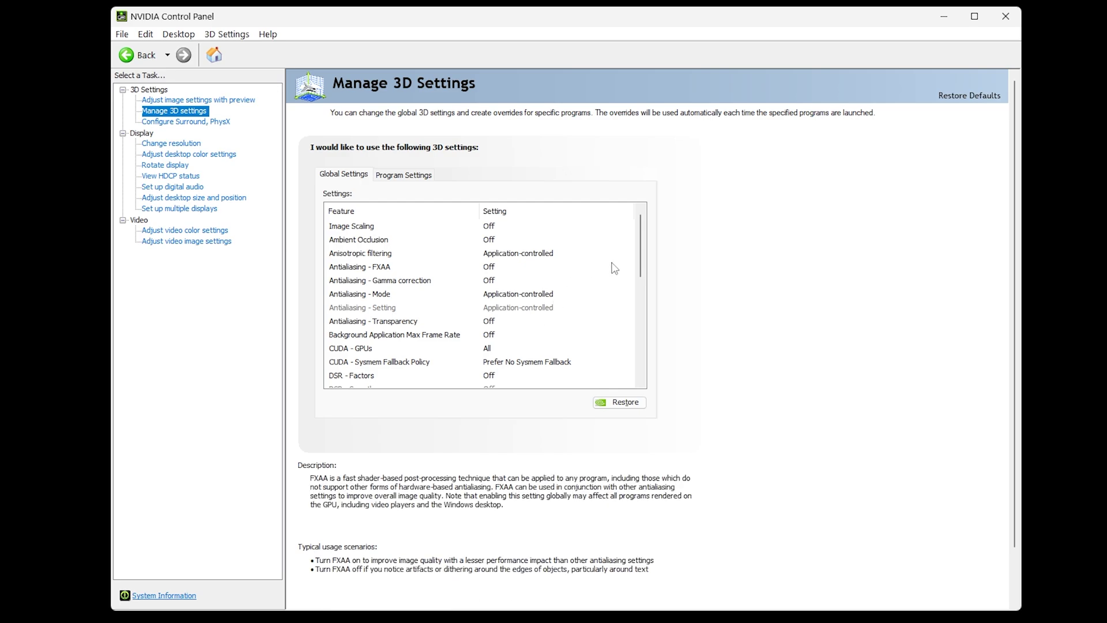
drag(641, 249, 645, 357)
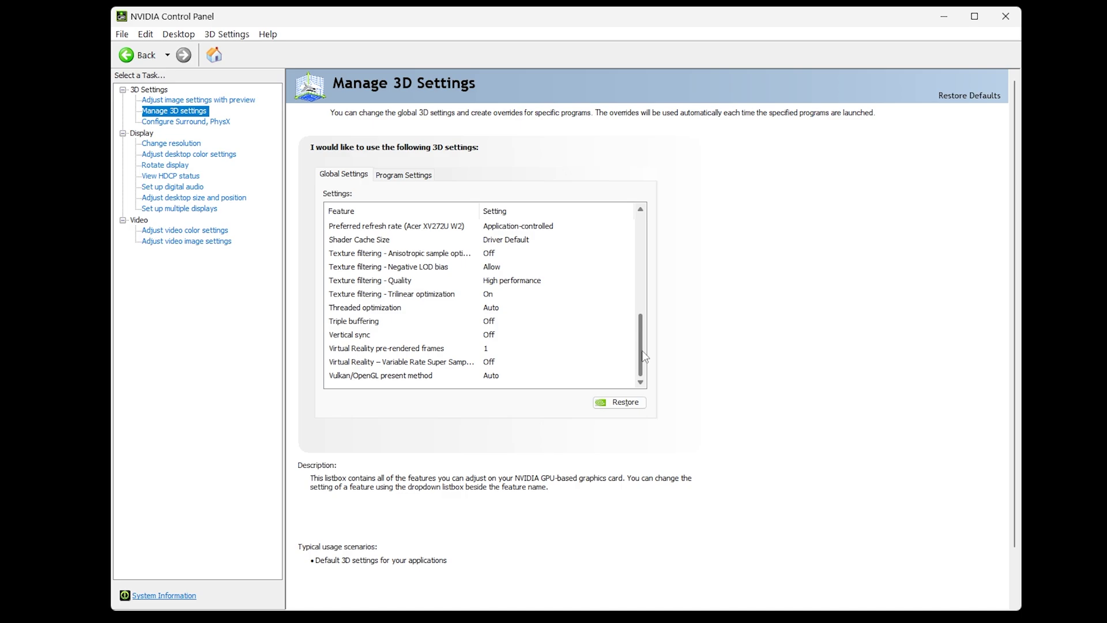
drag(644, 356, 648, 232)
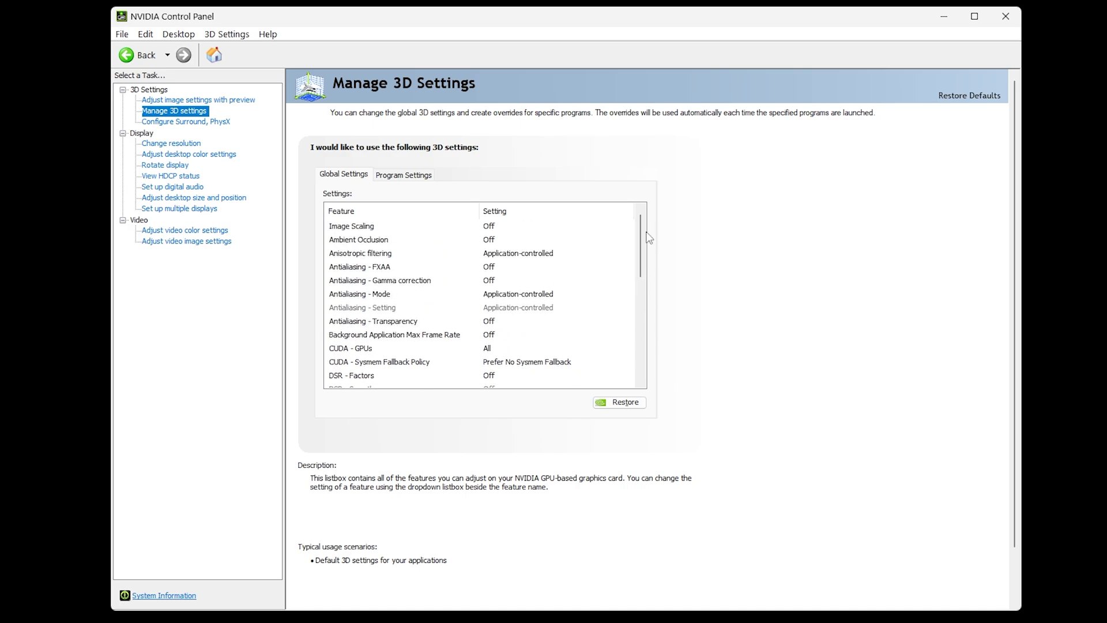
- Check Surround/PhysX, then keep the Acer display at 2560 × 1440 native resolution
click(198, 122)
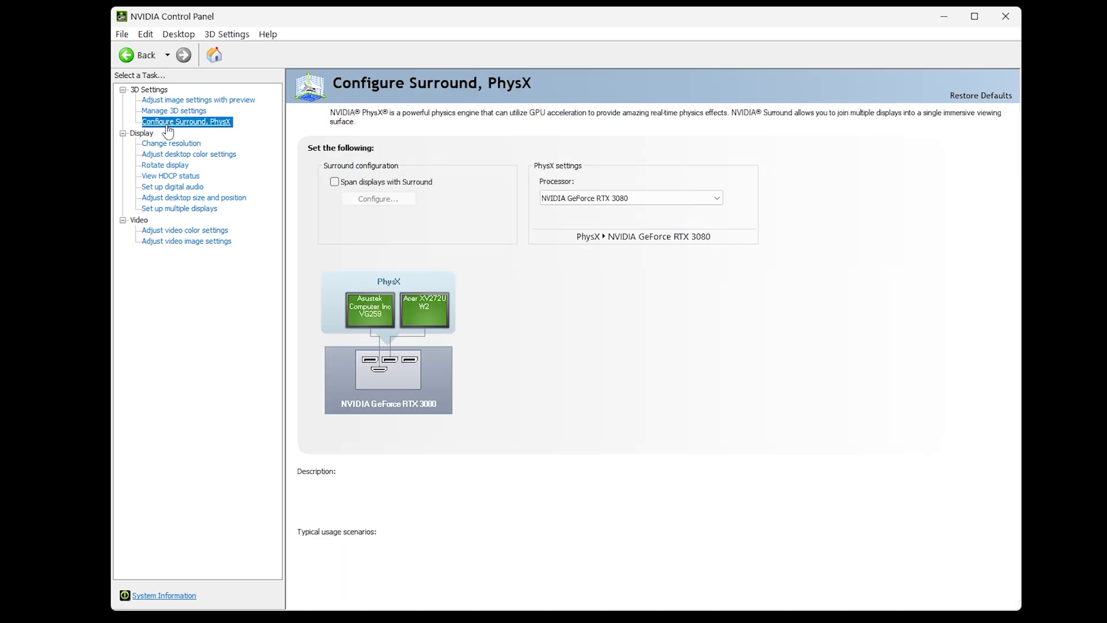
mouse_move(591, 203)
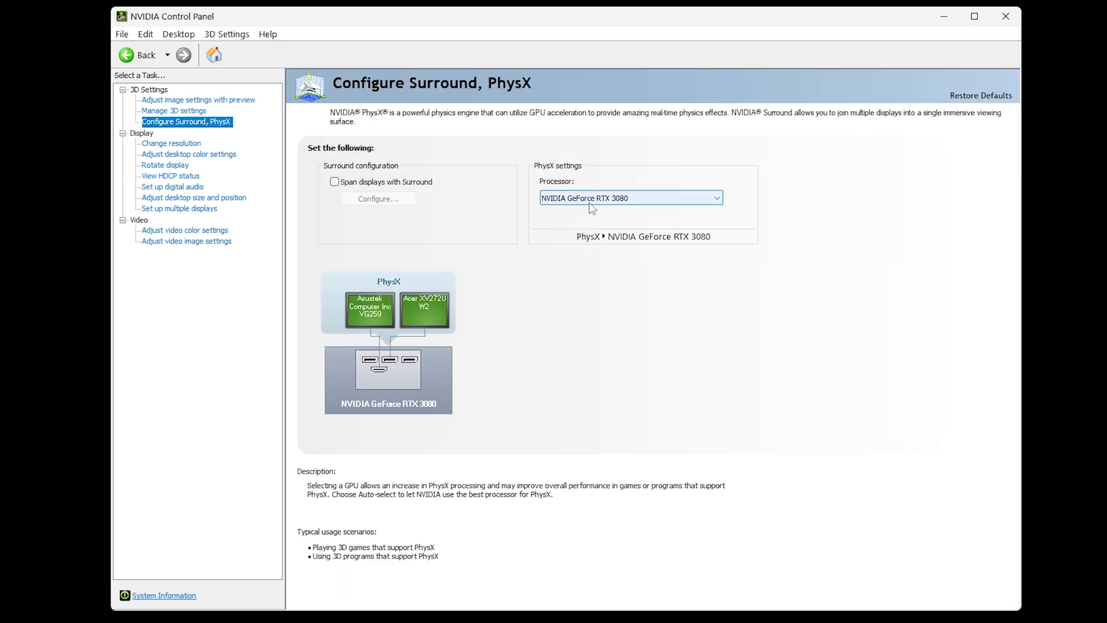
click(186, 145)
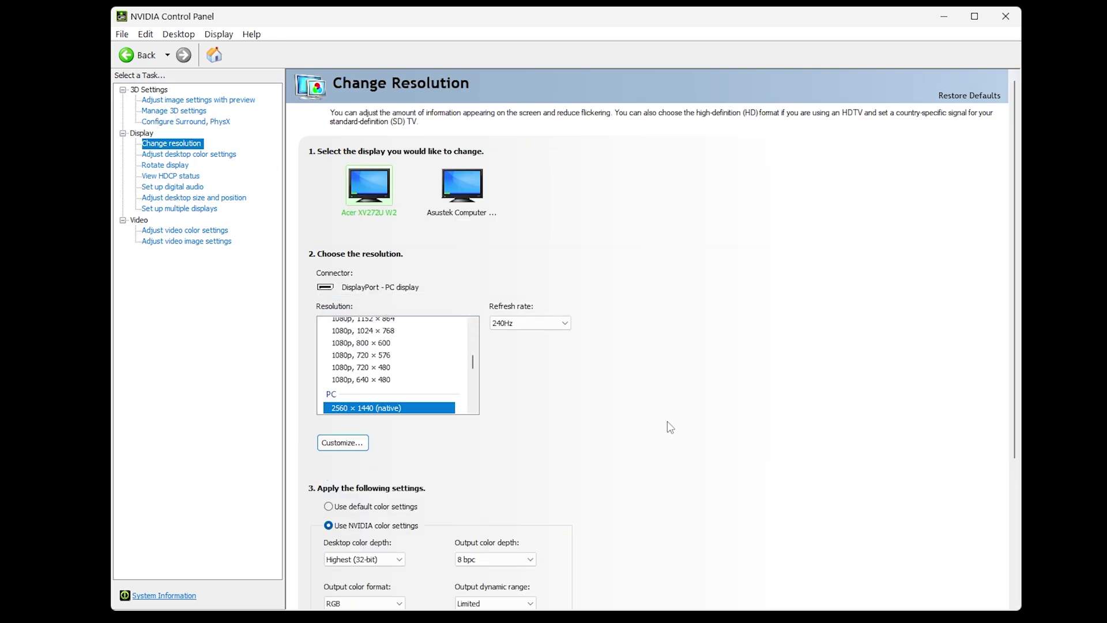
drag(474, 364, 473, 324)
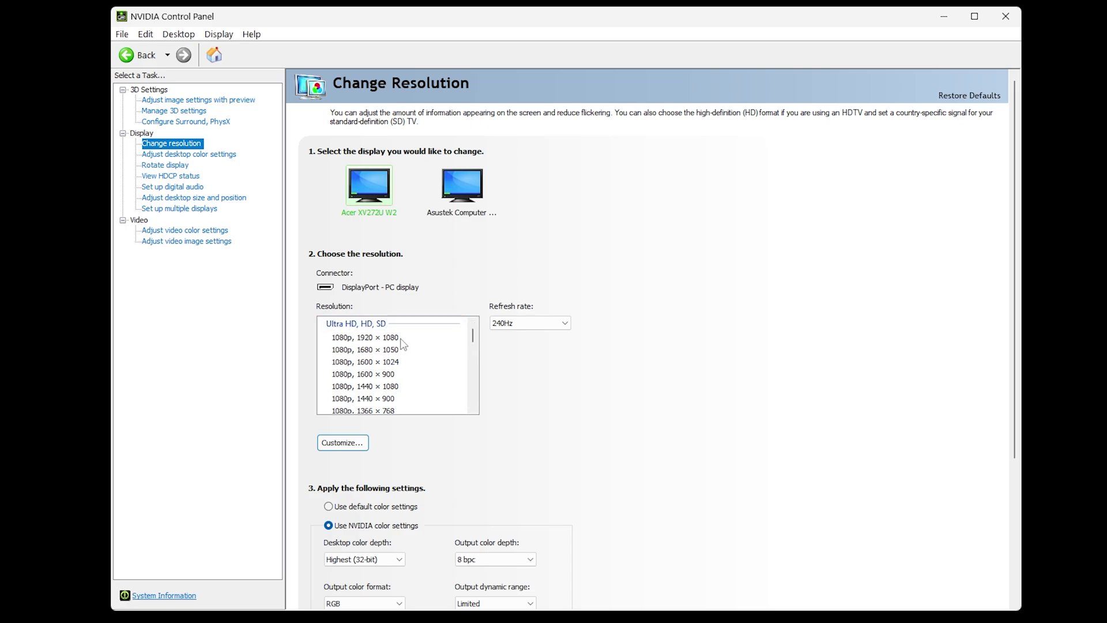
drag(474, 344, 477, 374)
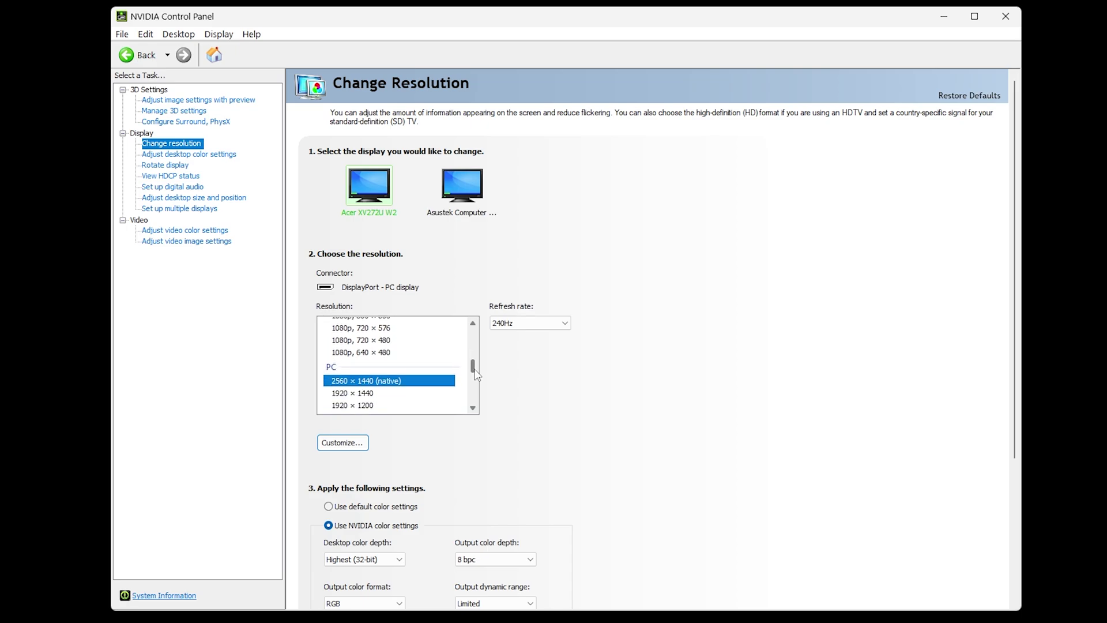
click(353, 384)
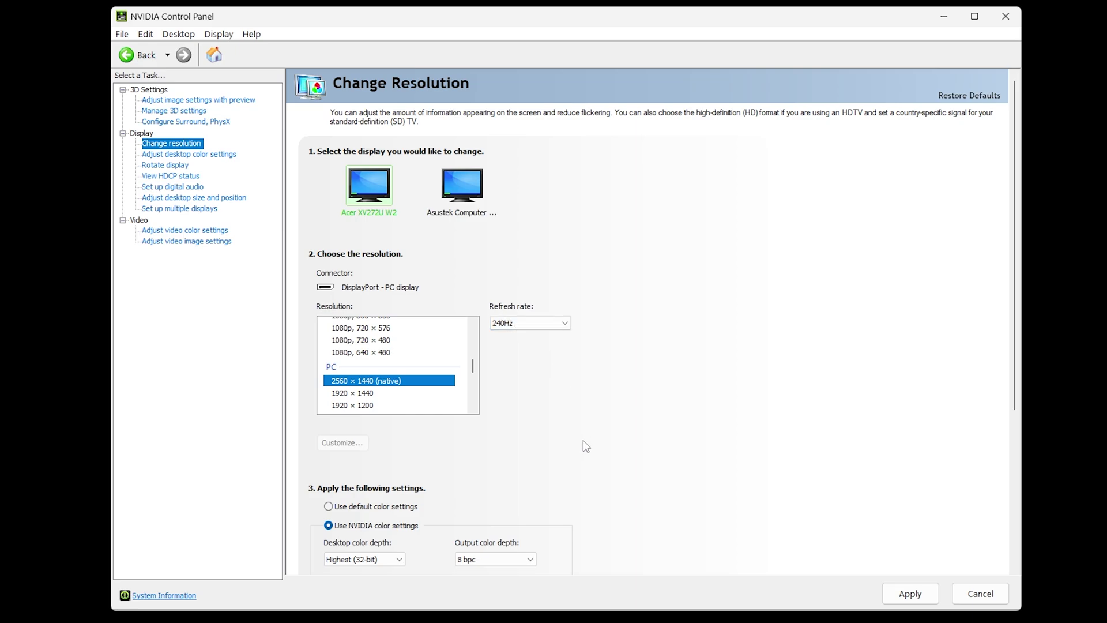
- Use NVIDIA colour settings for the display, keeping RGB as the output colour format
scroll(588, 447, down, 3)
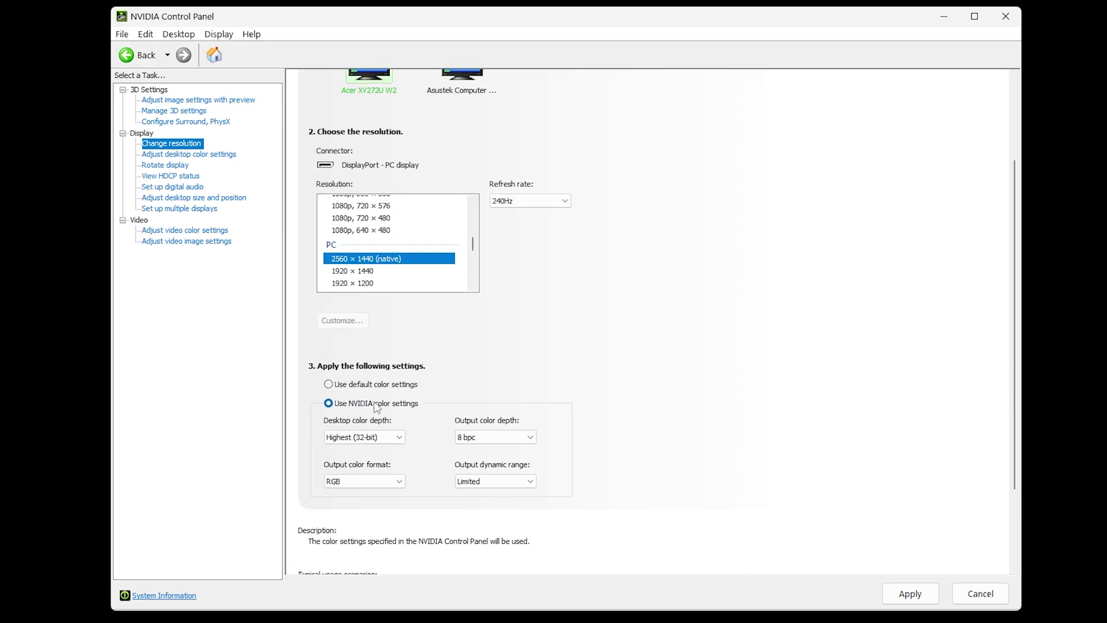
click(376, 405)
mouse_move(369, 439)
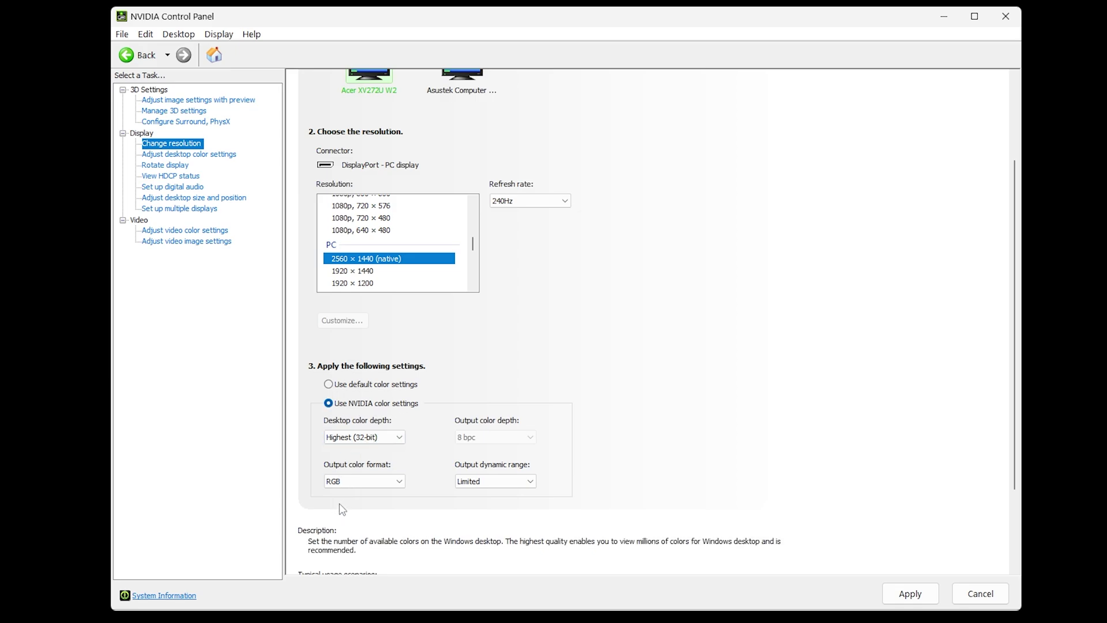
click(349, 483)
click(350, 483)
mouse_move(519, 487)
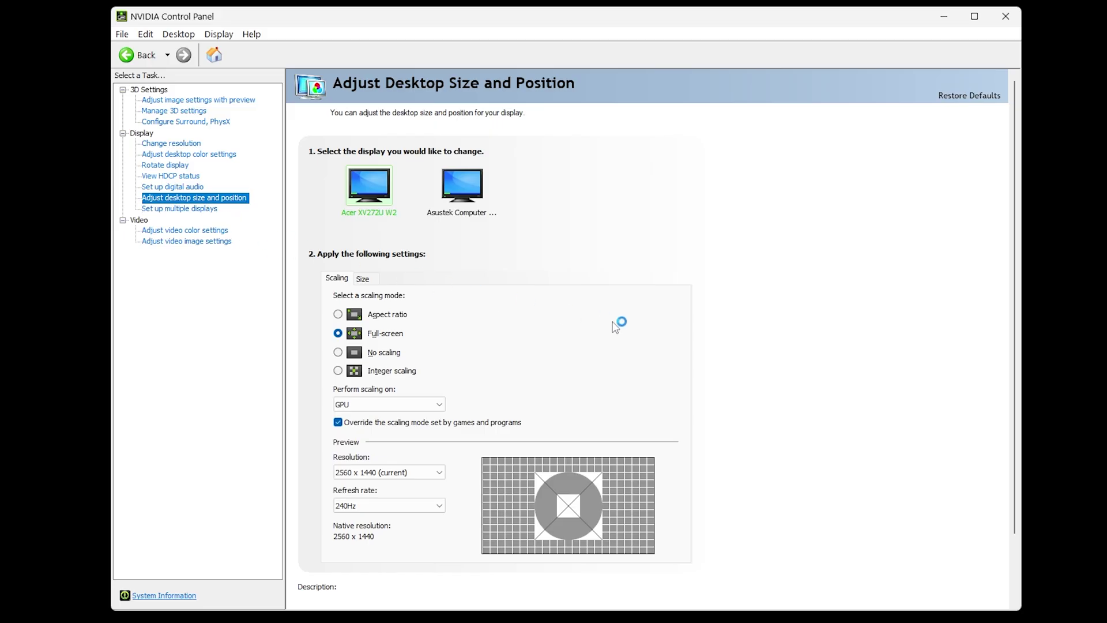
- Keep the Acer display's scaling on the GPU with a 2560 x 1440 preview resolution
scroll(745, 383, down, 2)
scroll(745, 382, up, 2)
scroll(743, 383, down, 2)
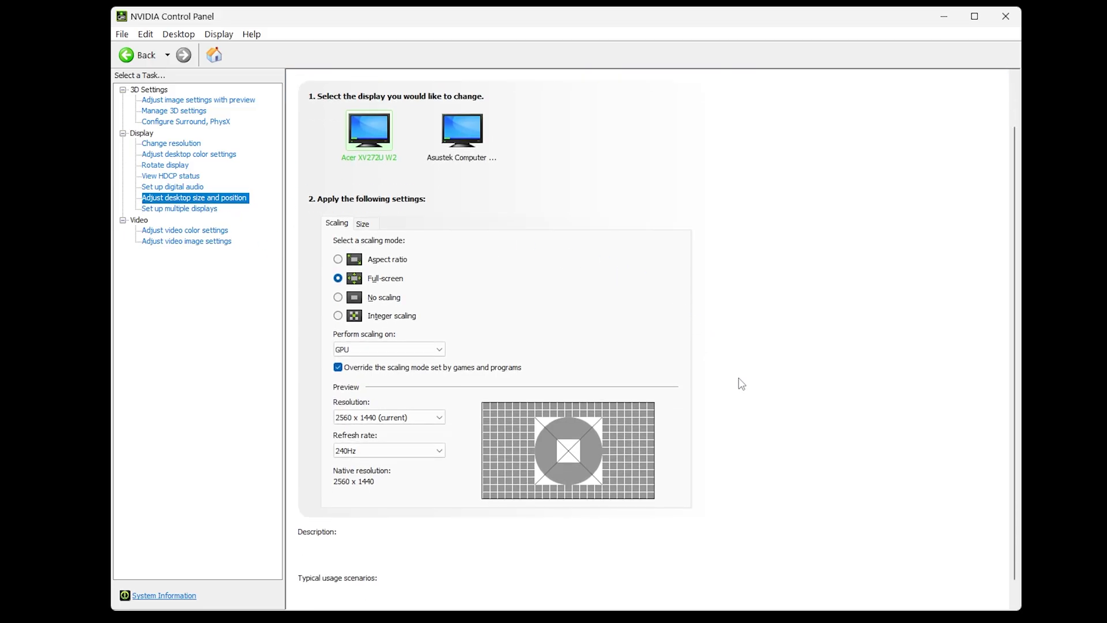
scroll(742, 384, up, 2)
scroll(438, 337, down, 2)
scroll(403, 323, down, 1)
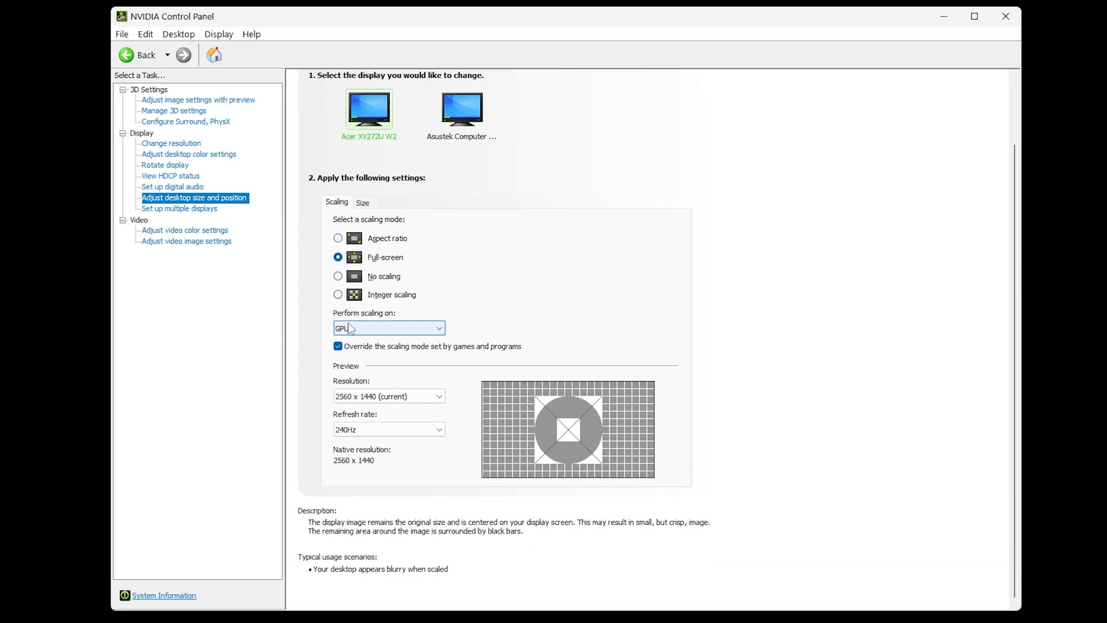
click(347, 327)
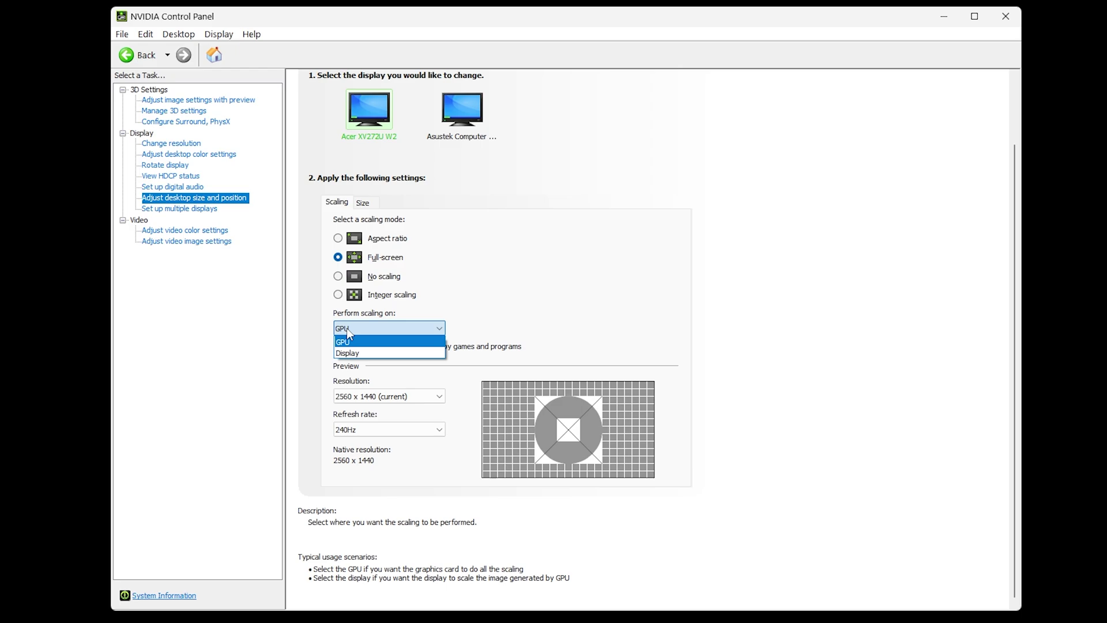
click(347, 327)
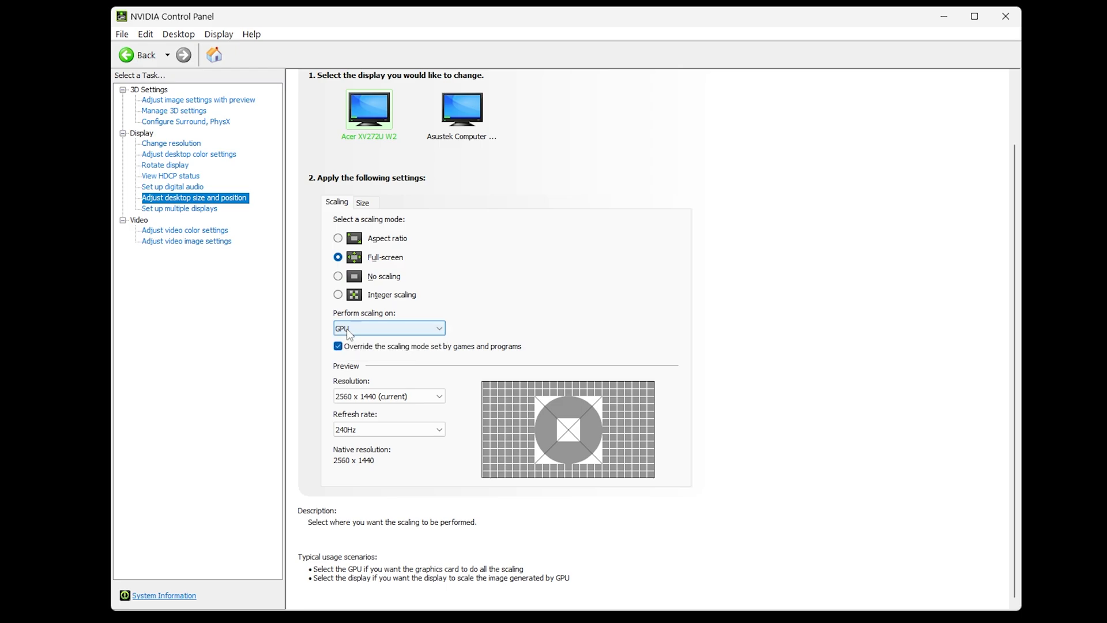
click(400, 398)
click(385, 410)
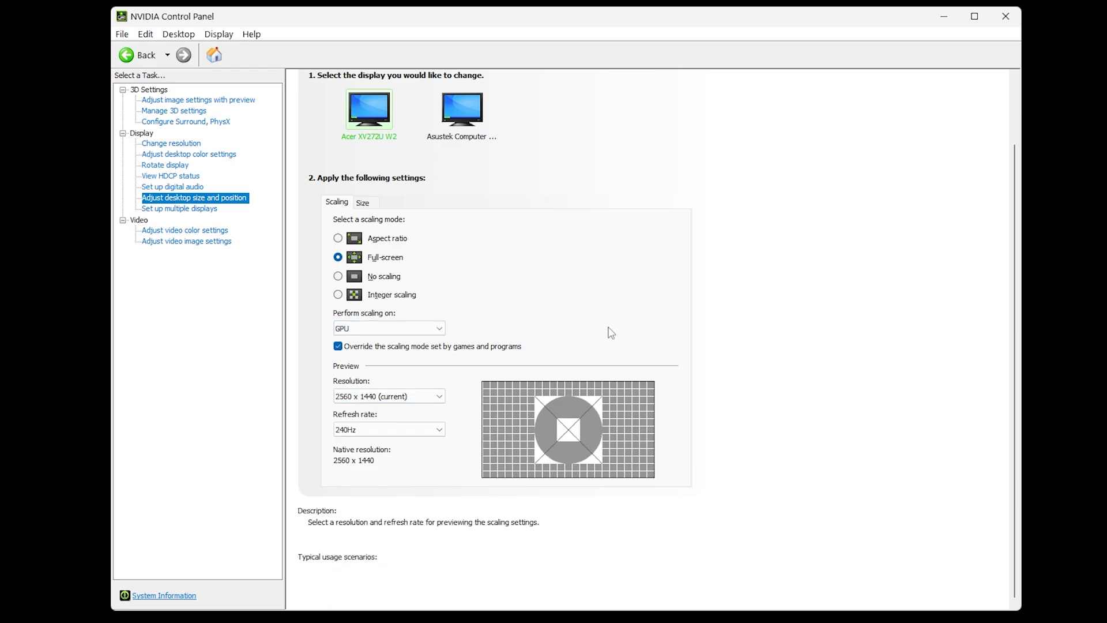
scroll(600, 336, up, 1)
click(462, 167)
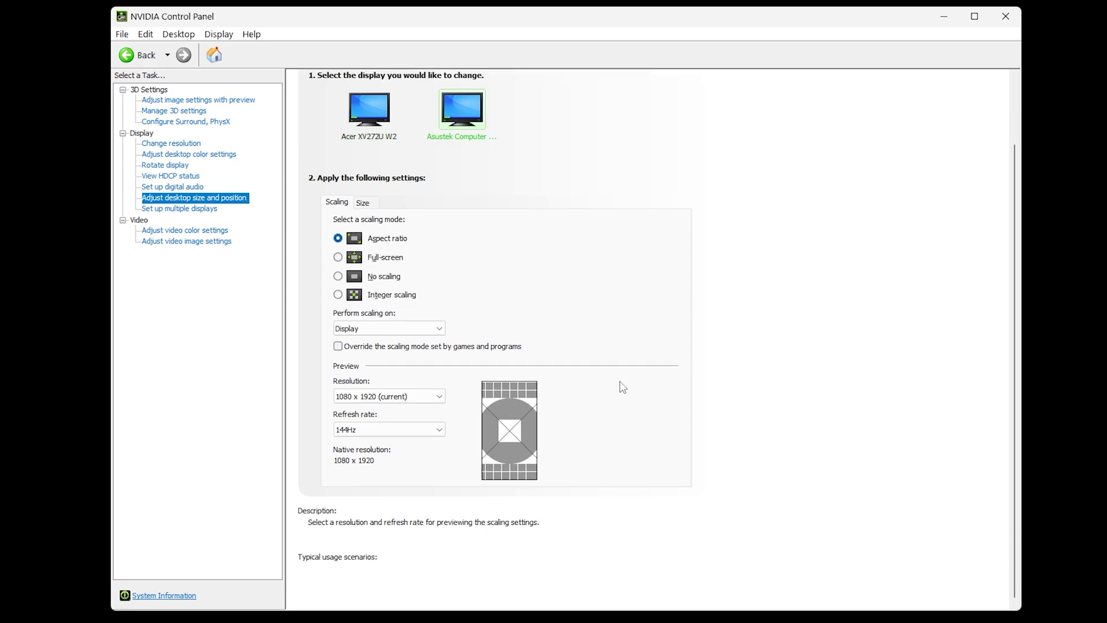
click(372, 166)
- Browse the multiple displays setup, video colour and video image settings pages
scroll(408, 203, down, 1)
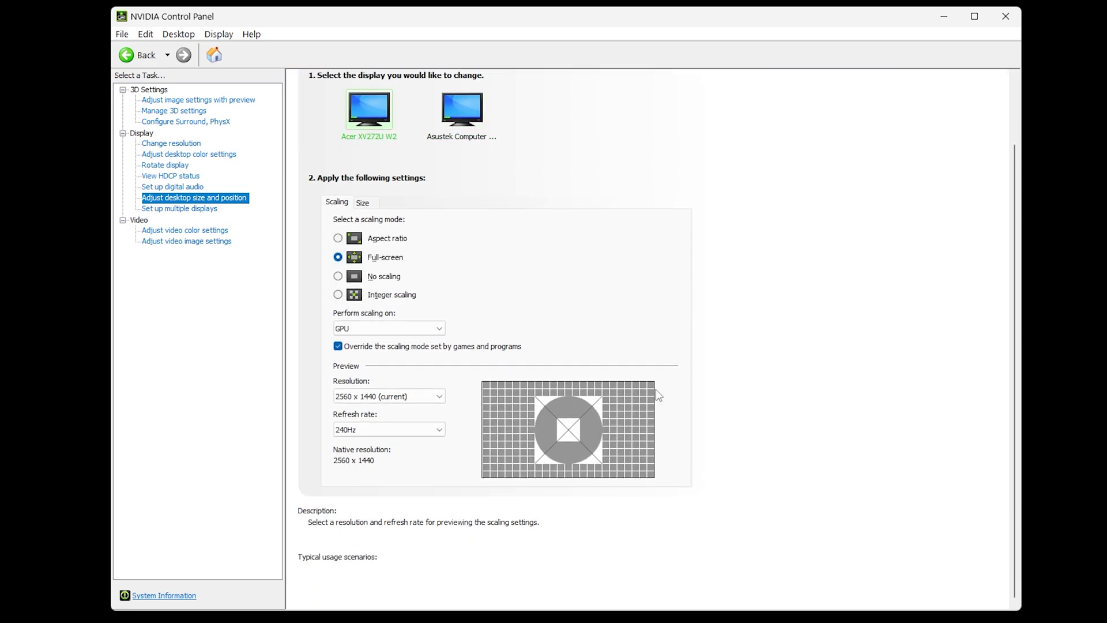
click(218, 209)
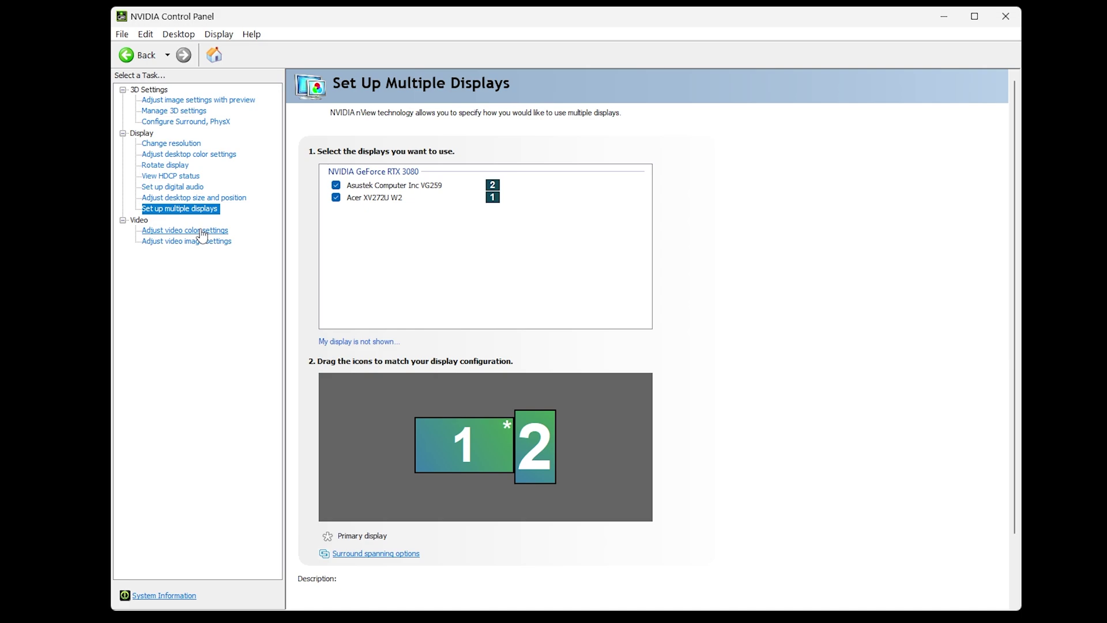
click(188, 231)
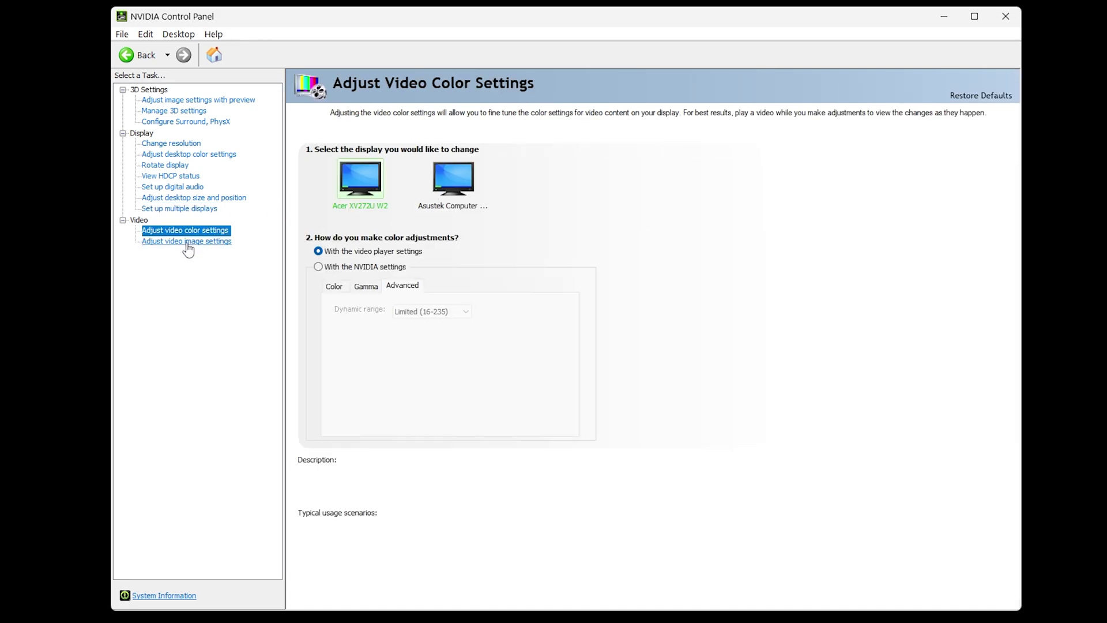
click(187, 242)
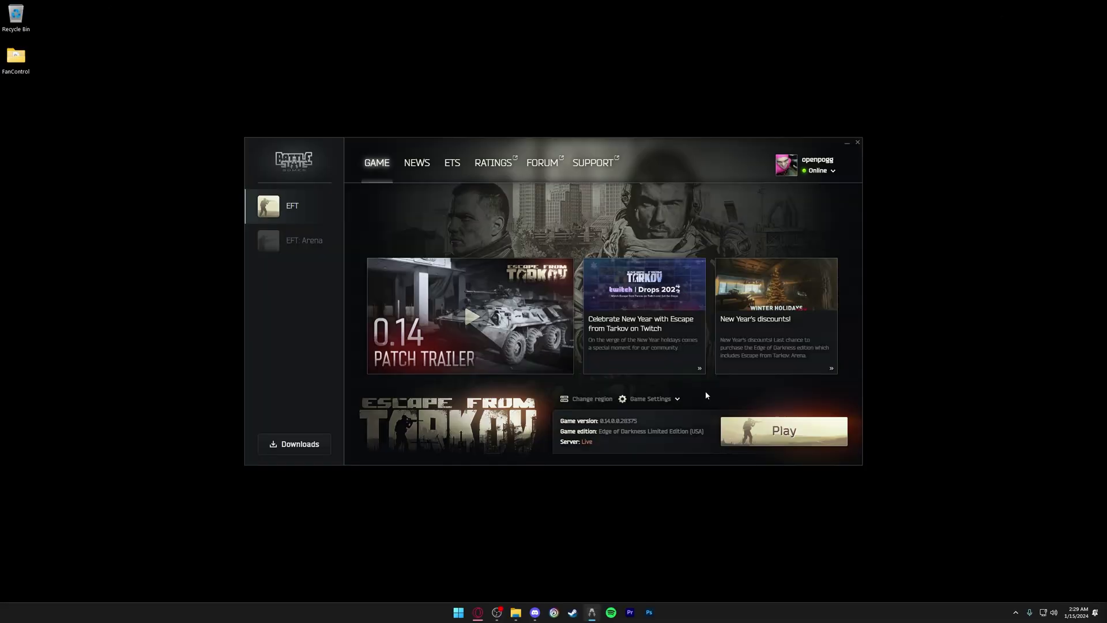
- Inspect the EFT logs folder from the launcher's Game Settings, then close both
click(676, 403)
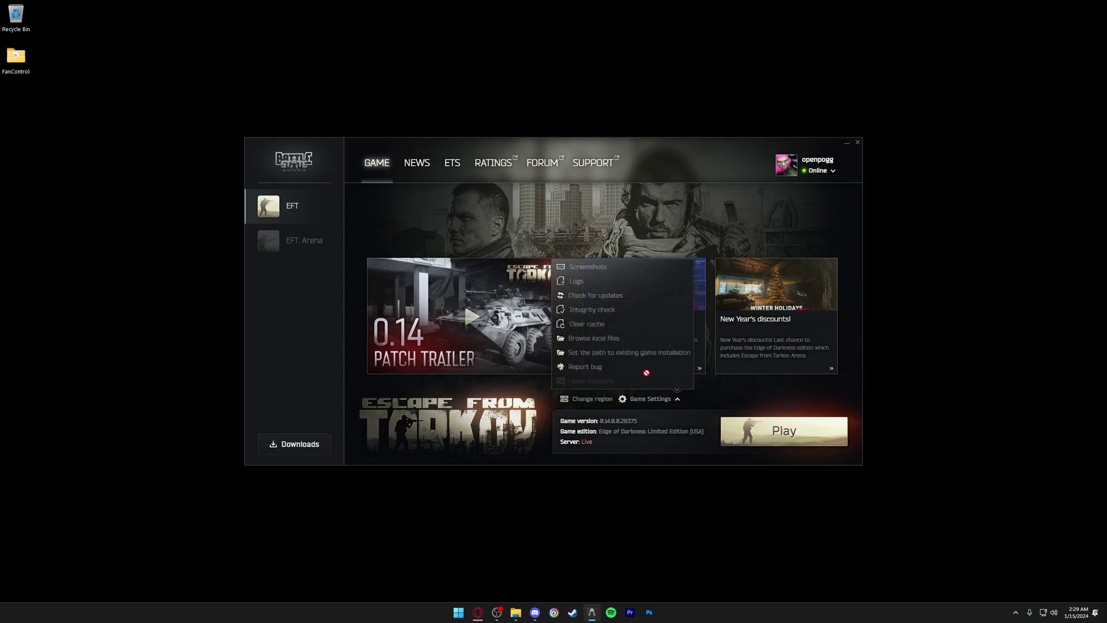
click(577, 281)
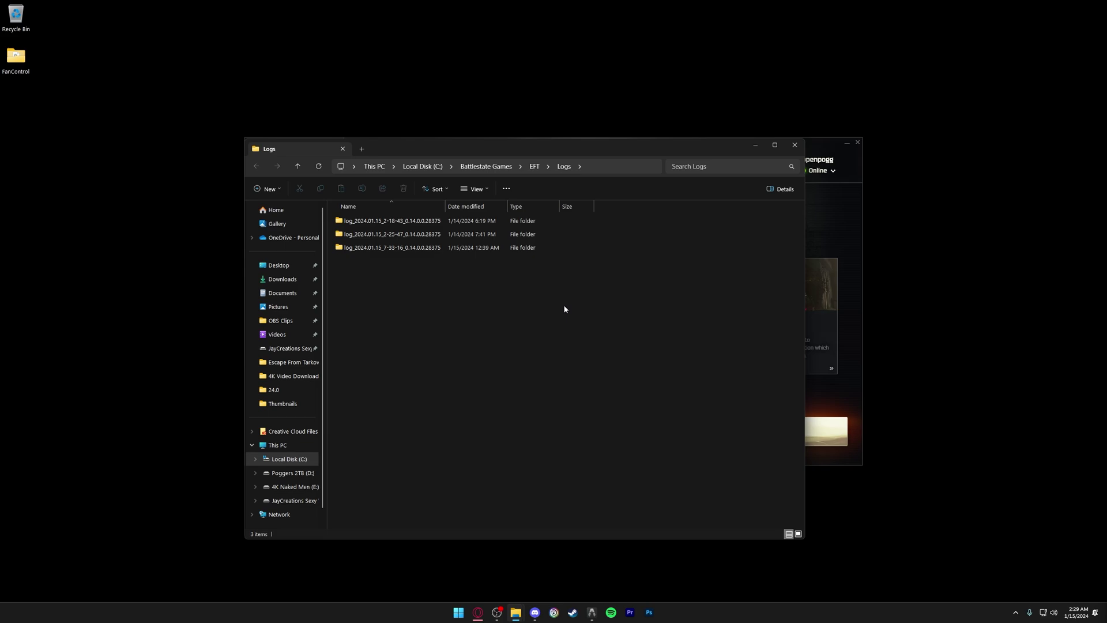
click(795, 146)
click(637, 399)
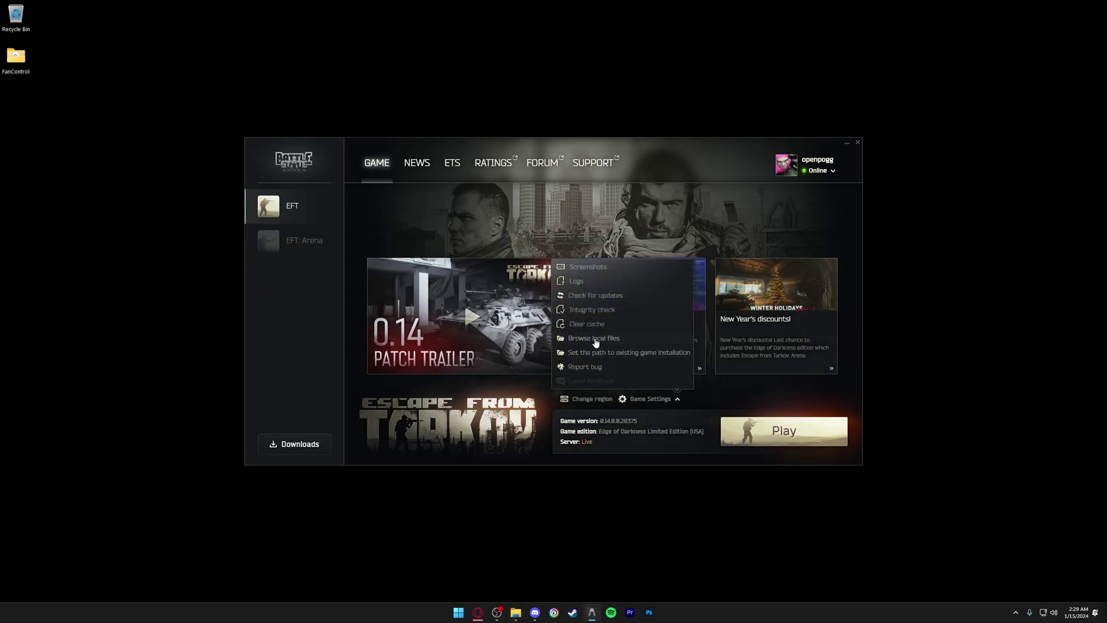
click(579, 324)
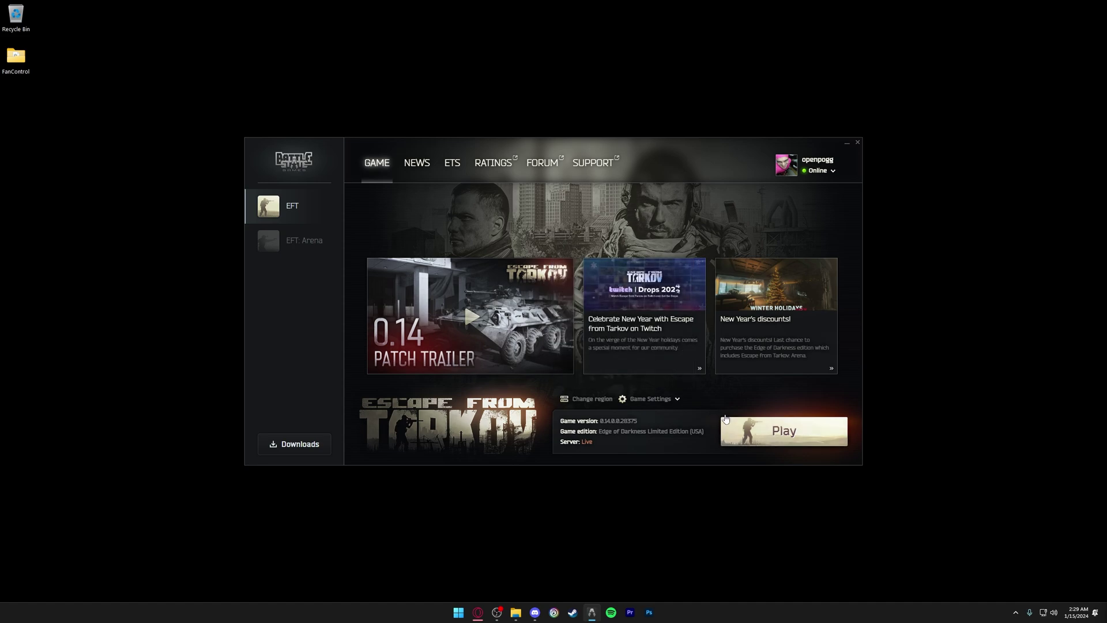
- Launch Tarkov and open EscapeFromTarkov.exe's compatibility settings for all users
click(747, 438)
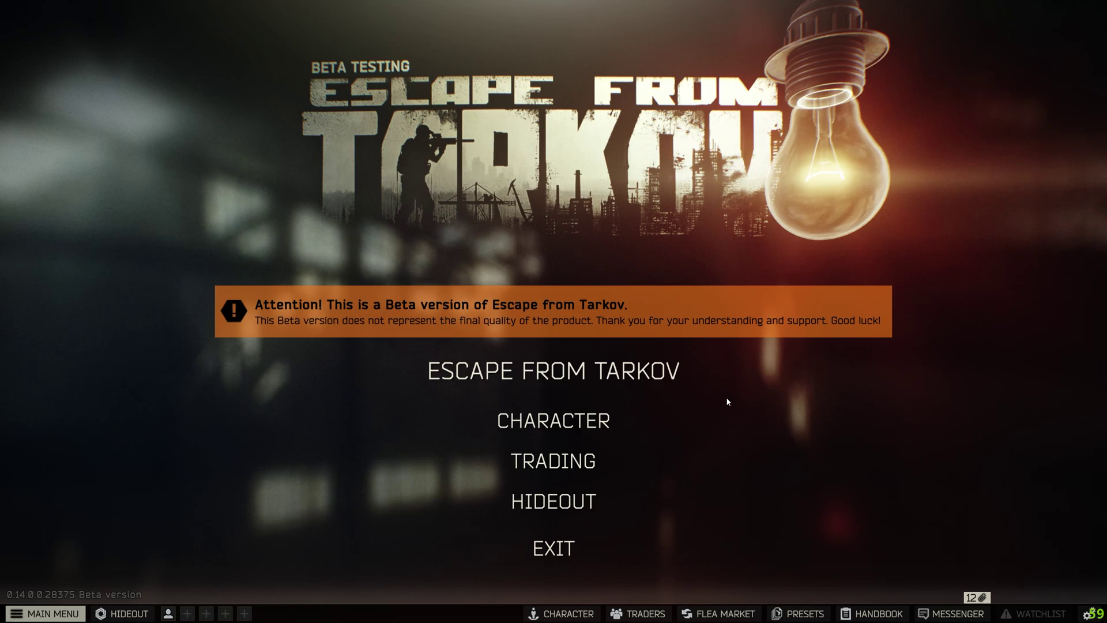
key(super)
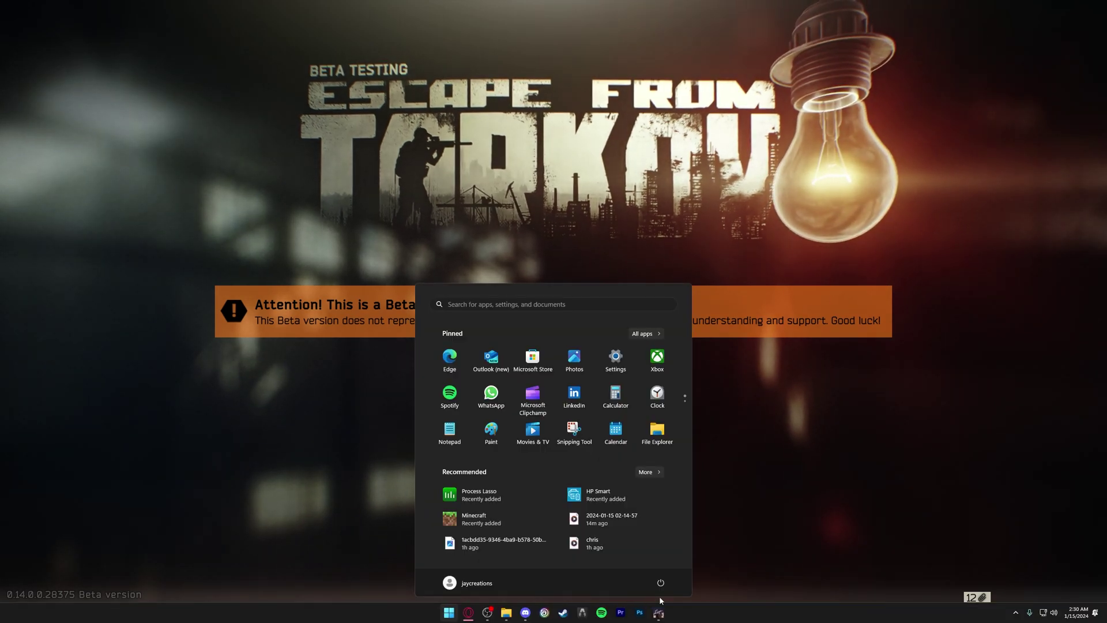
right_click(658, 613)
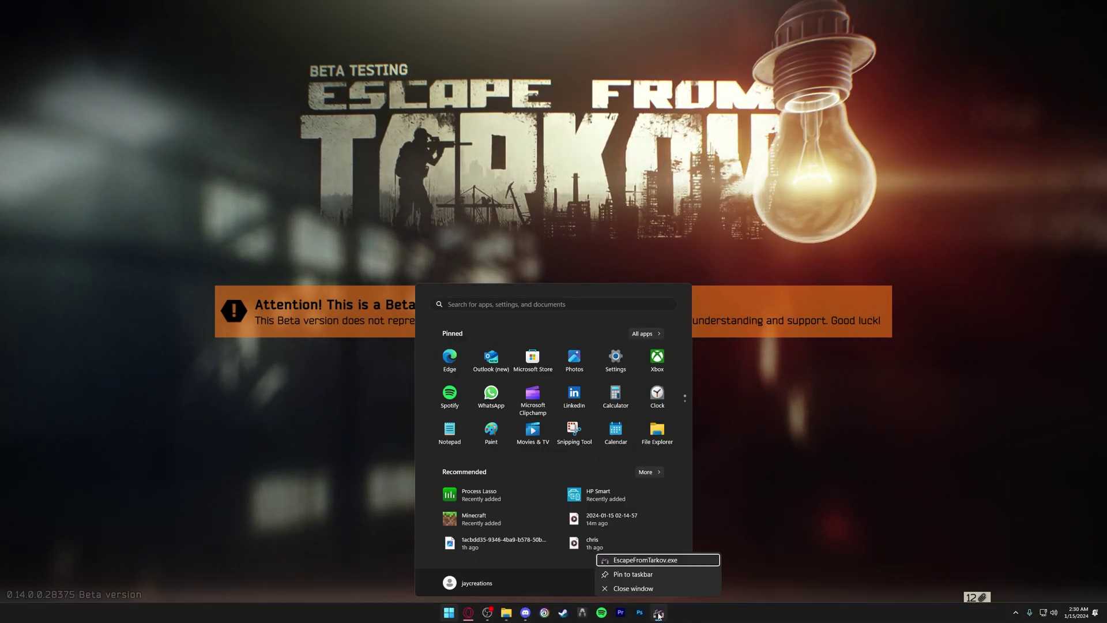
right_click(640, 561)
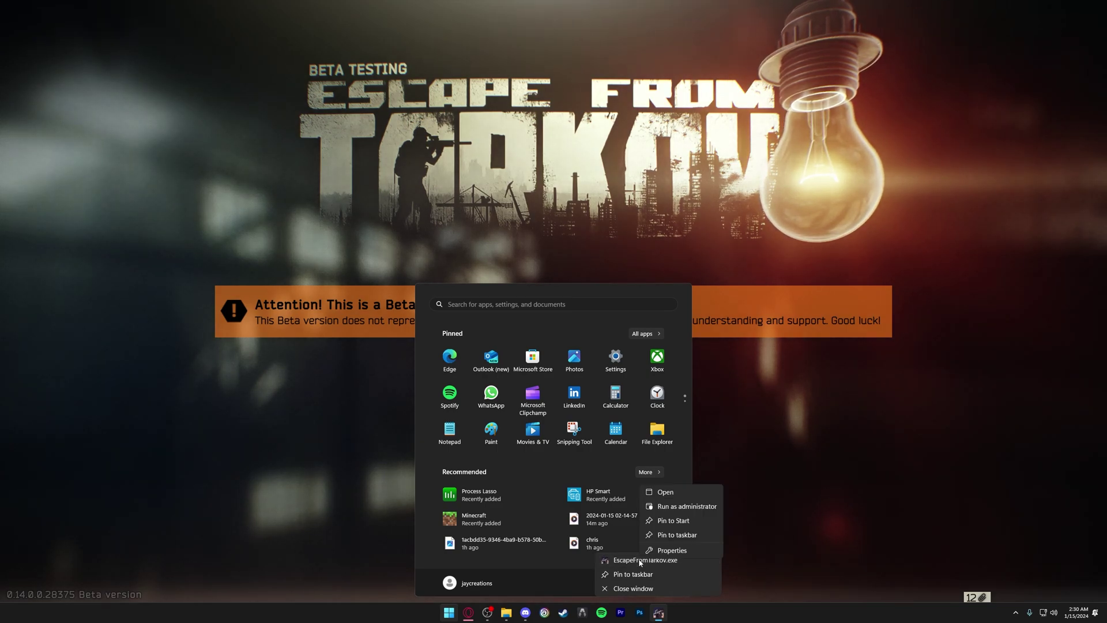
click(669, 551)
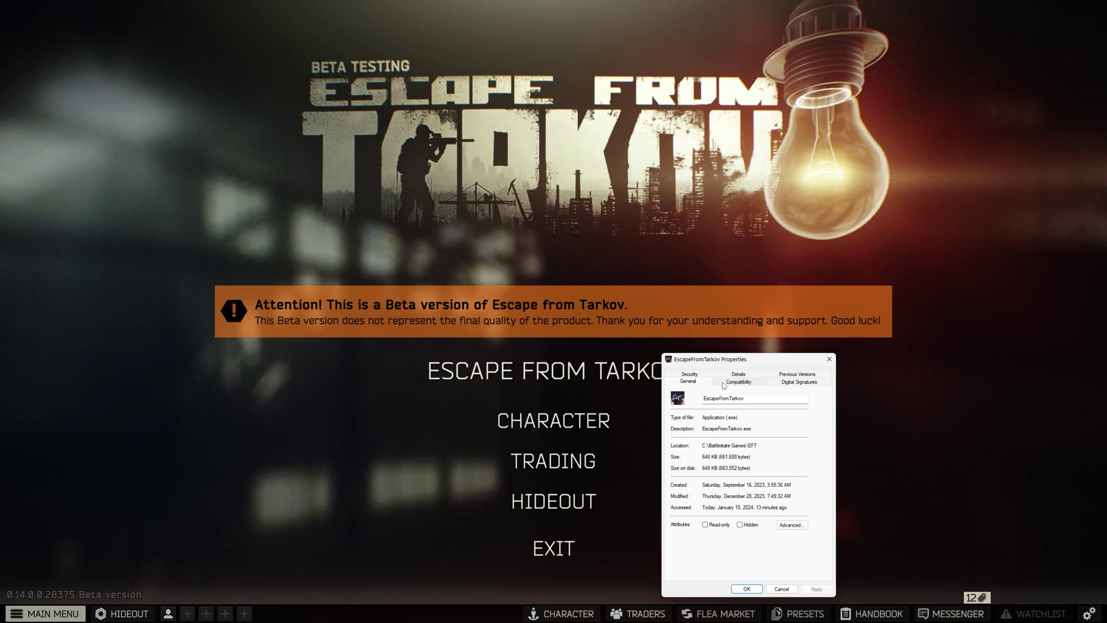
click(739, 383)
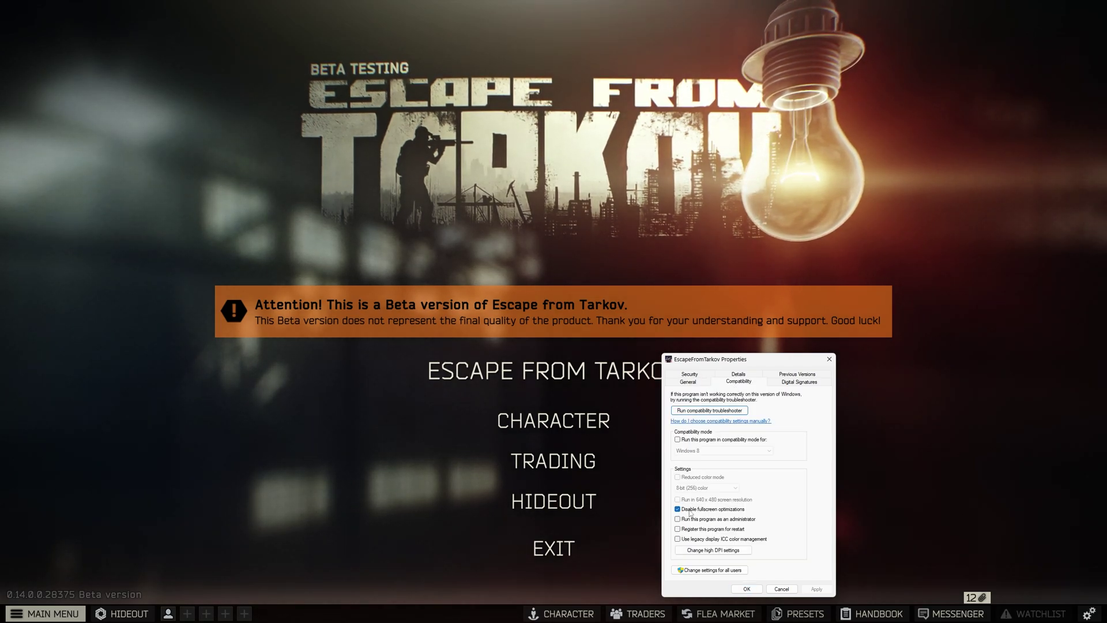
click(715, 571)
- Override high DPI scaling to Application, then apply and close the exe properties
click(728, 565)
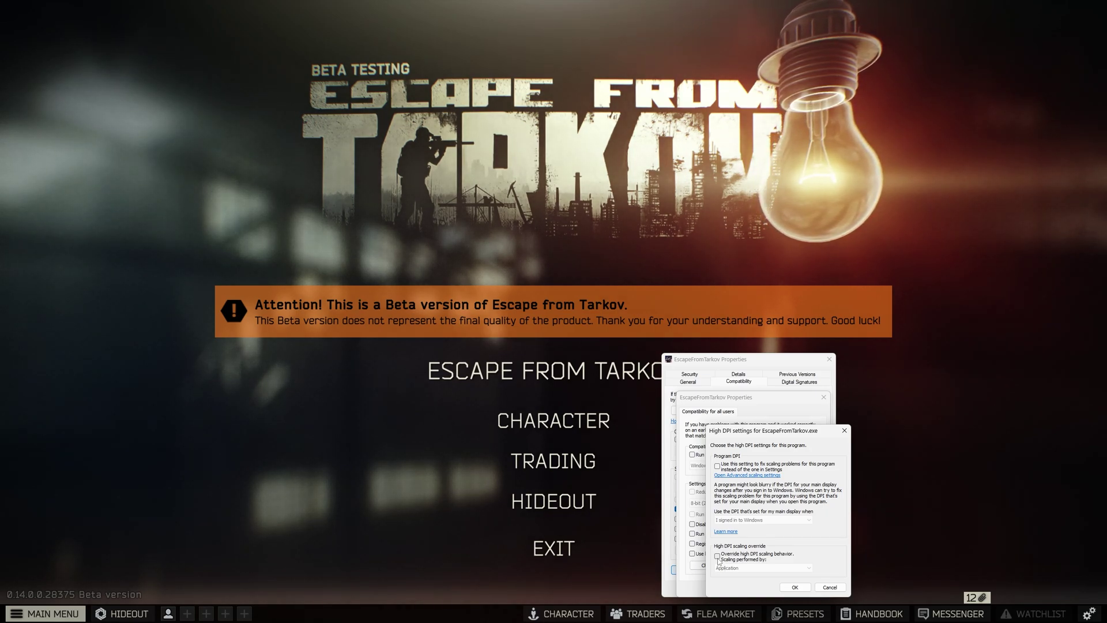
click(718, 556)
click(721, 567)
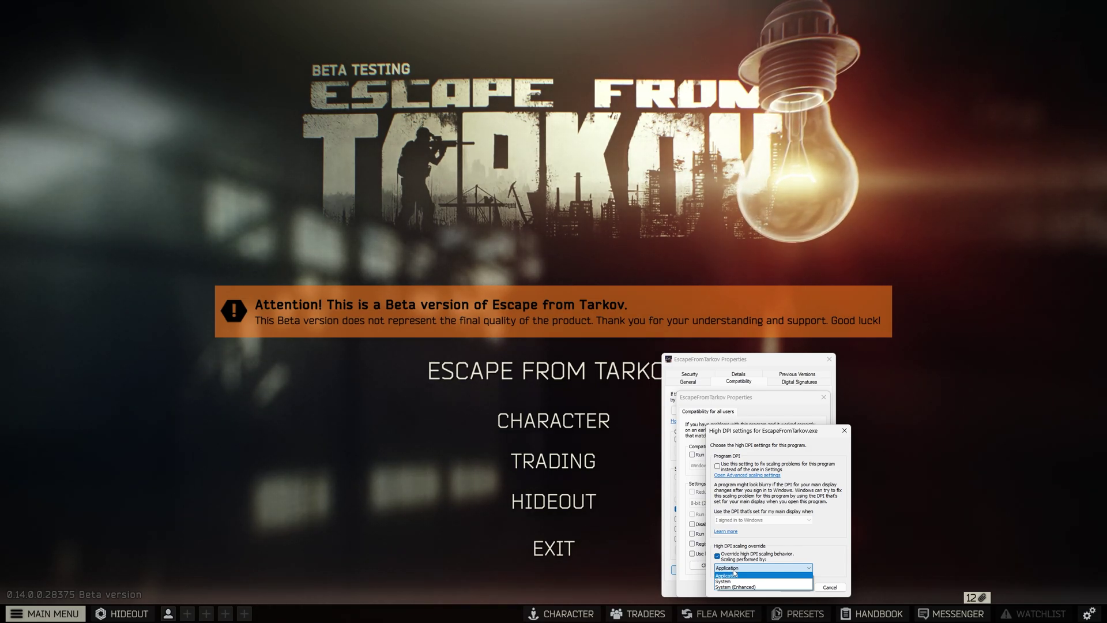
click(734, 575)
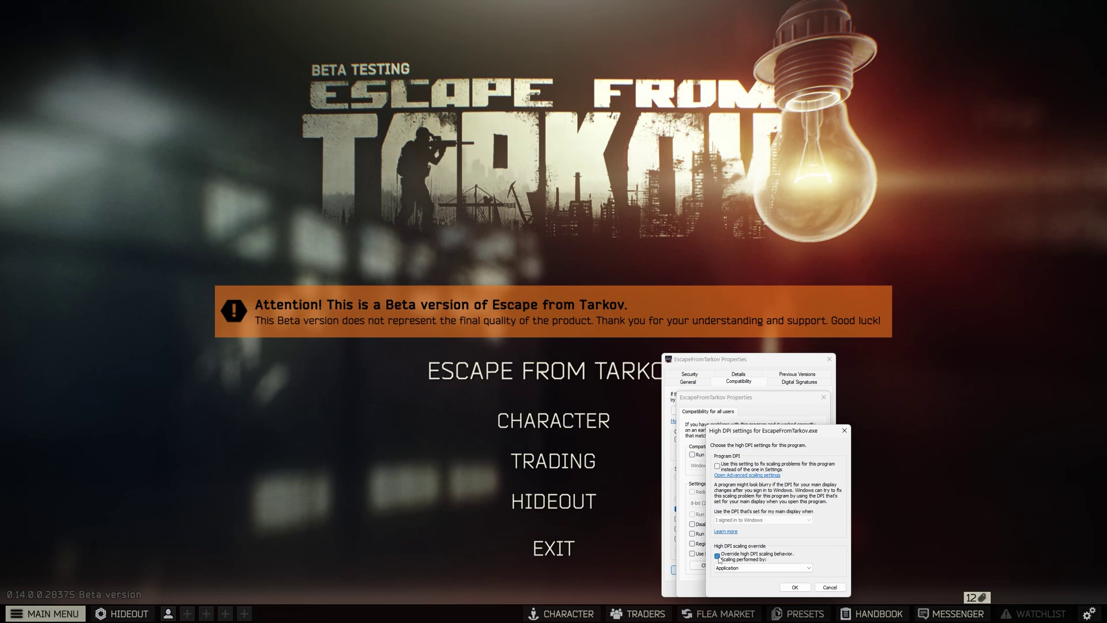
click(791, 587)
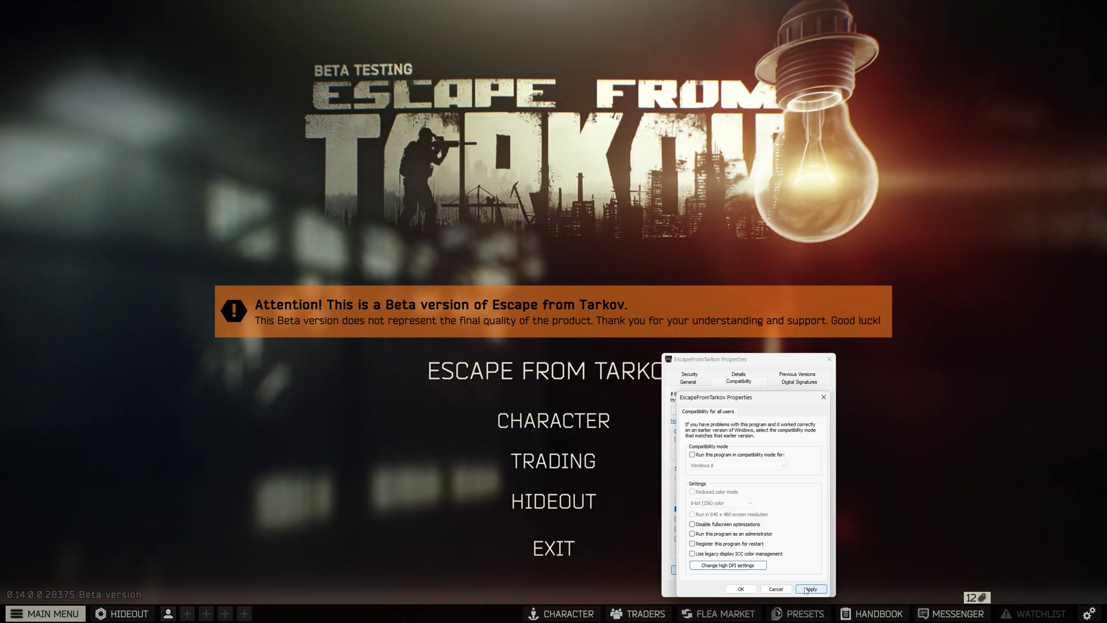
click(806, 588)
click(741, 589)
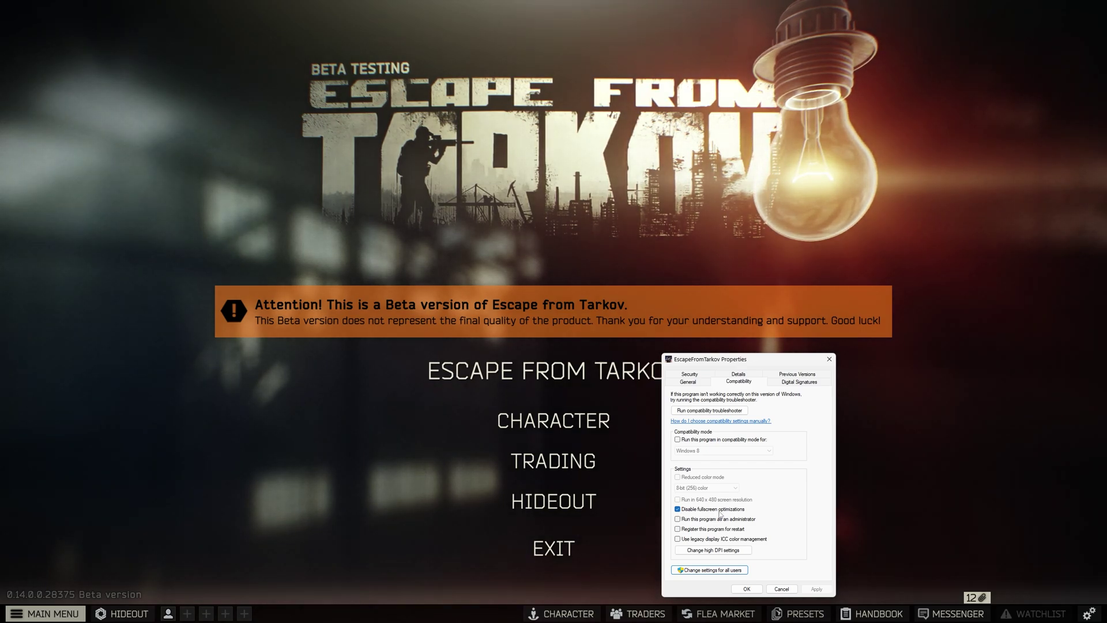
click(747, 589)
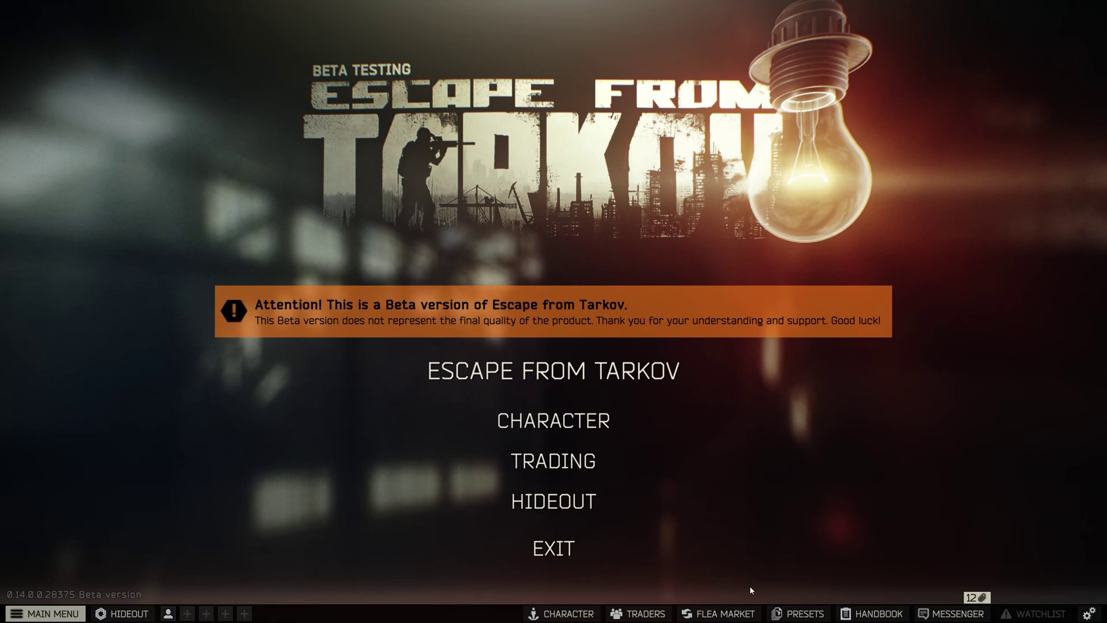
- Open the game Settings on the Graphics page showing 2560x1440 and Borderless mode
click(1089, 612)
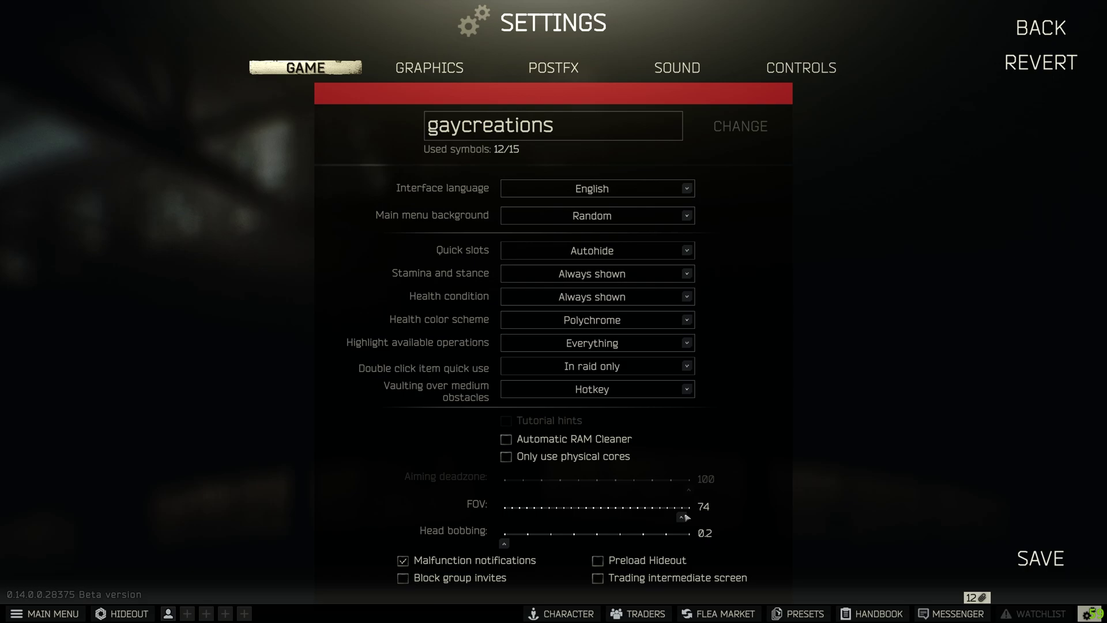
click(429, 67)
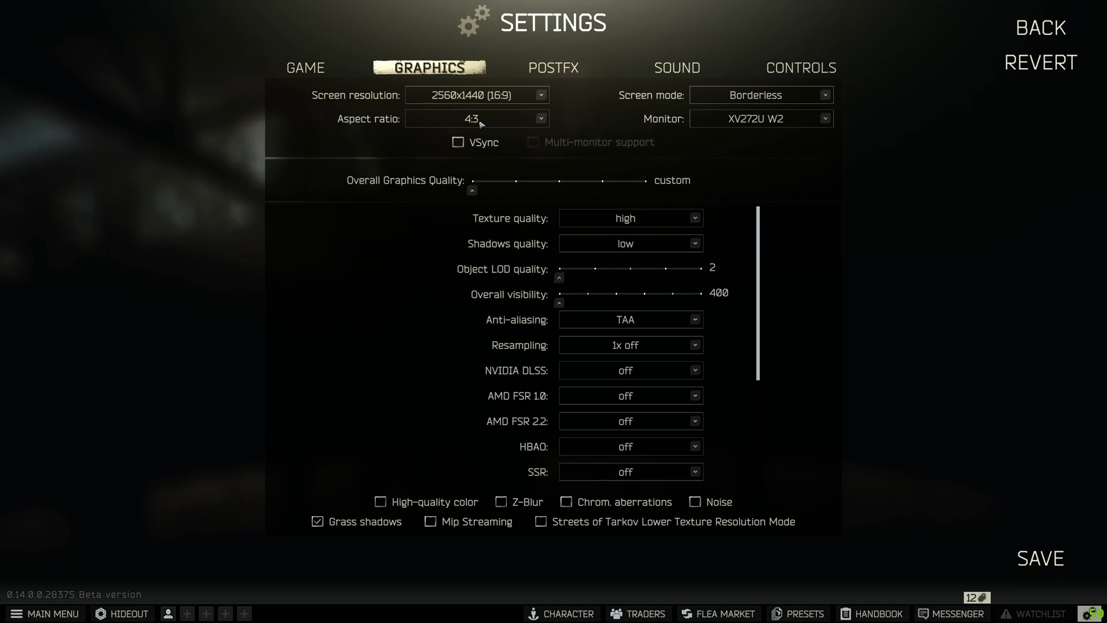
click(500, 103)
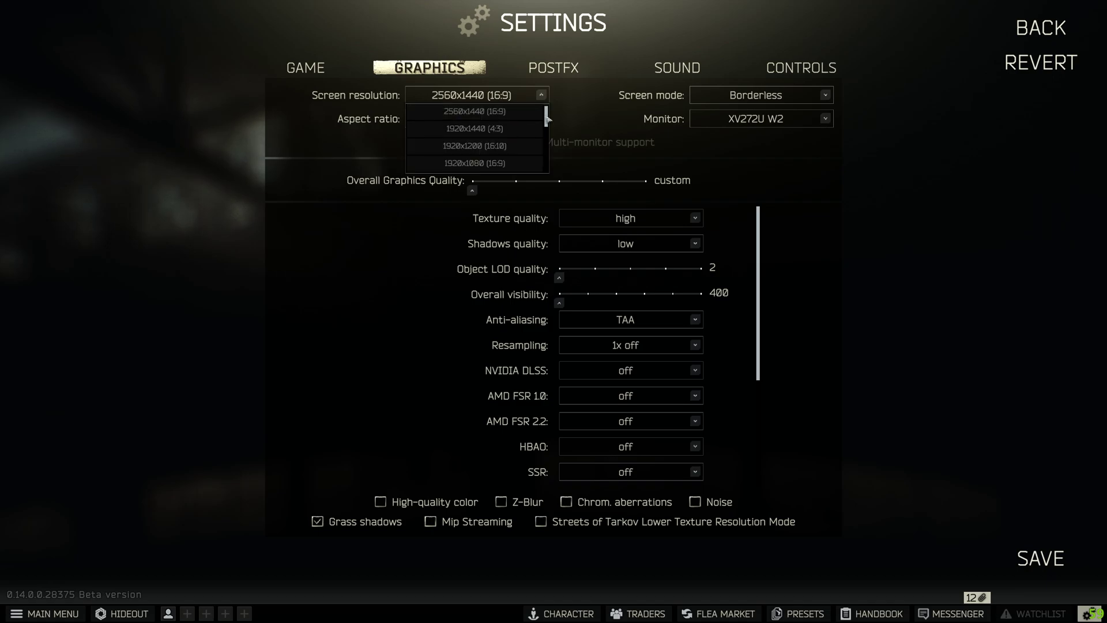
scroll(547, 164, down, 5)
scroll(546, 164, up, 5)
click(539, 95)
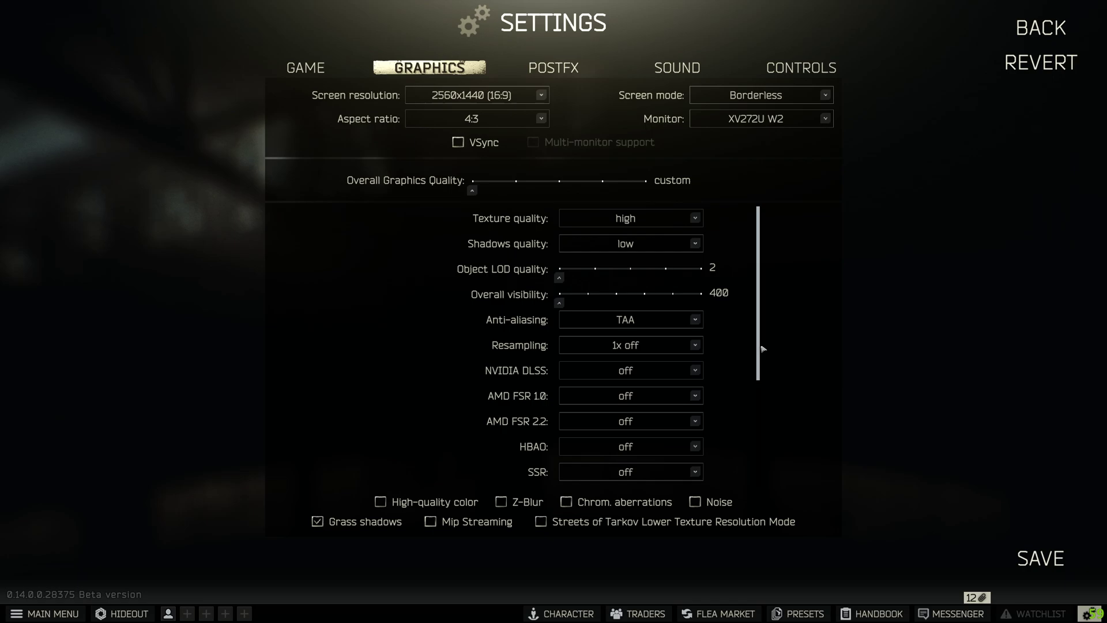
mouse_move(759, 352)
mouse_down()
mouse_move(765, 466)
mouse_move(751, 336)
mouse_up()
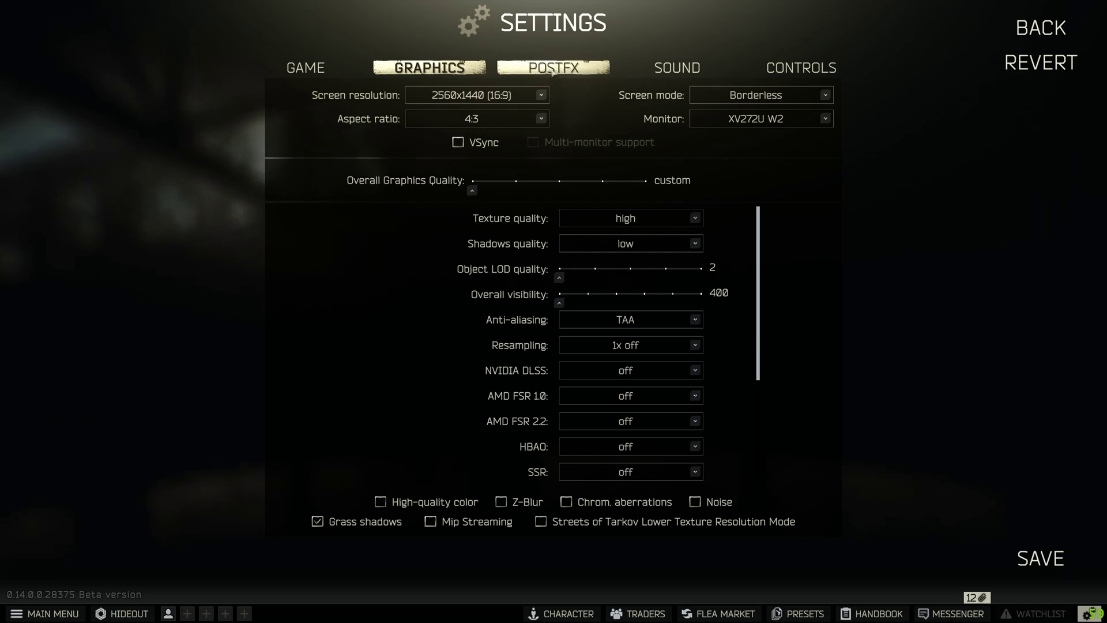
- Review the PostFX page, leaving PostFX disabled, and move on to the Sound settings
click(553, 67)
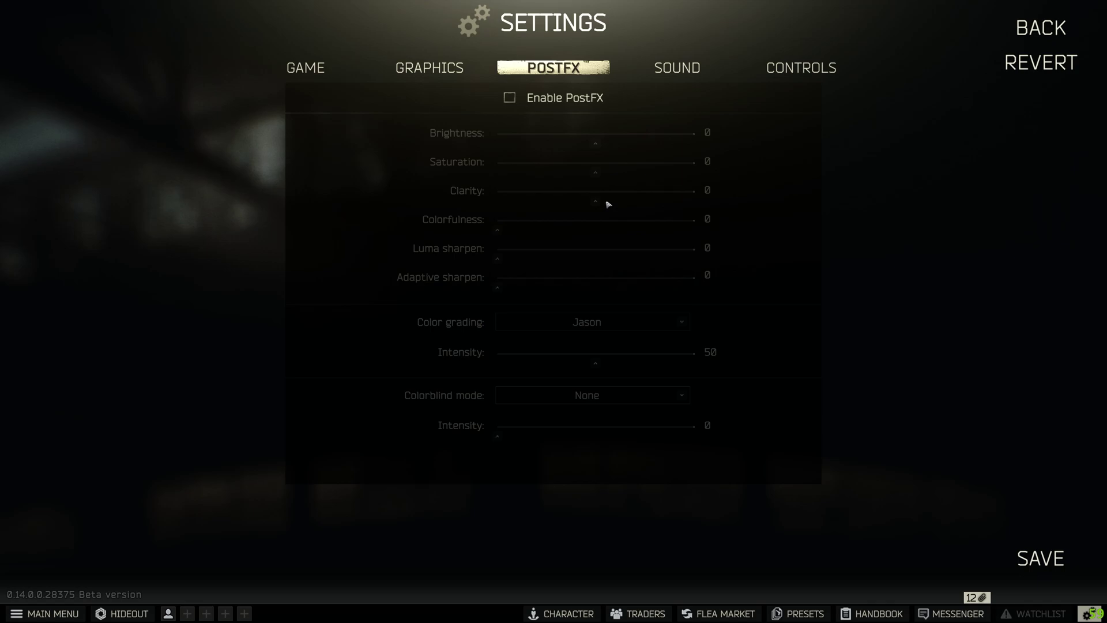
click(677, 69)
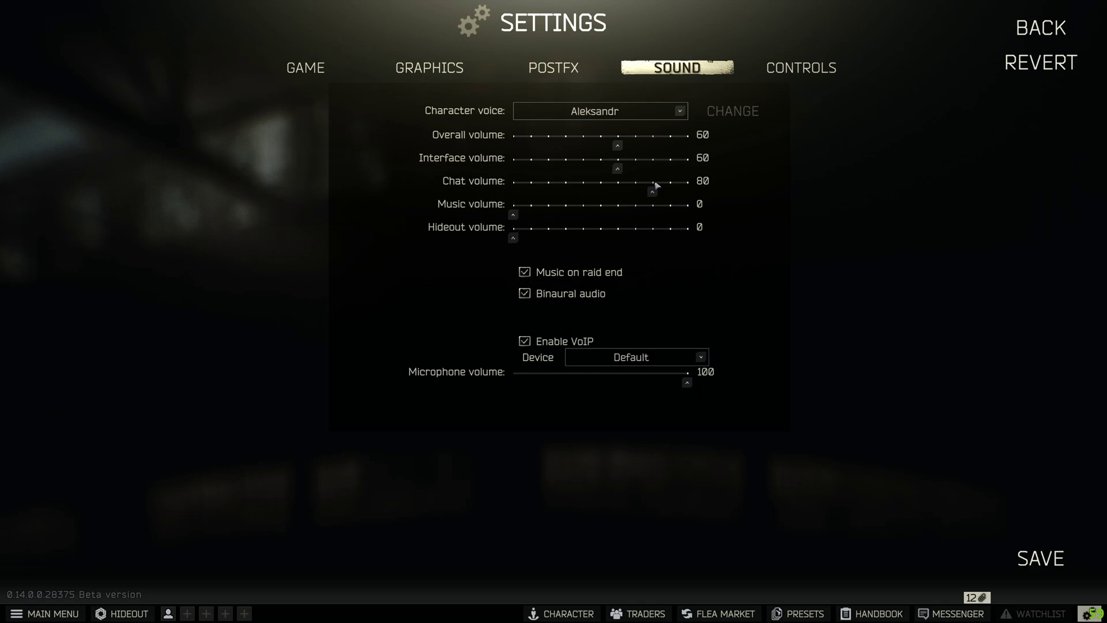
- Show the Controls page with its keyboard and mouse bindings table
click(783, 70)
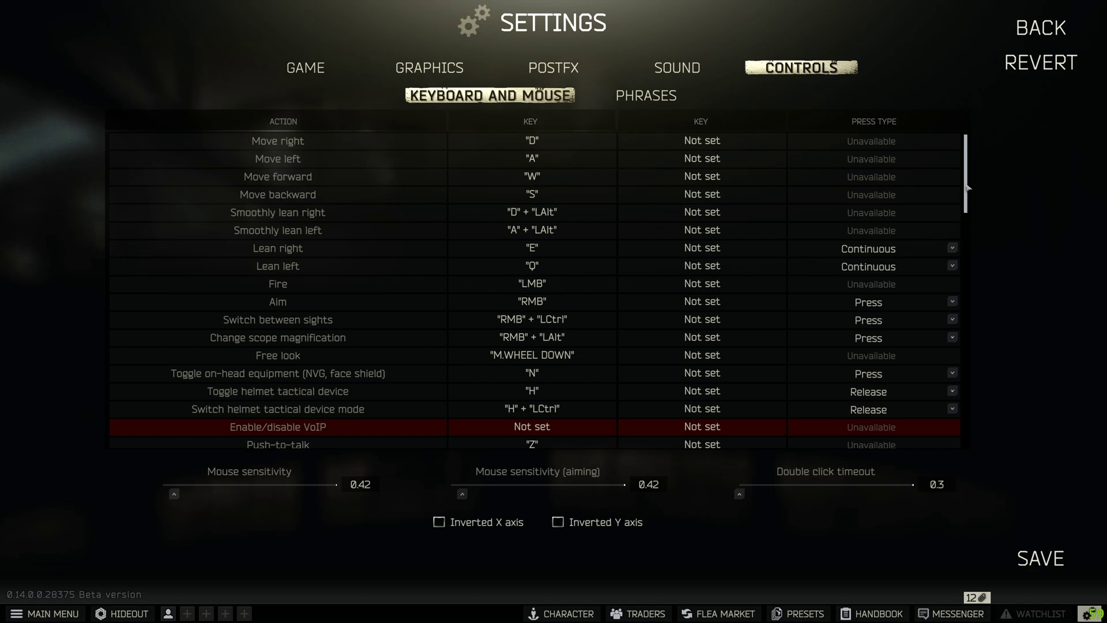
- Scroll through the key bindings, then save the settings and return to the main menu
drag(968, 187, 973, 427)
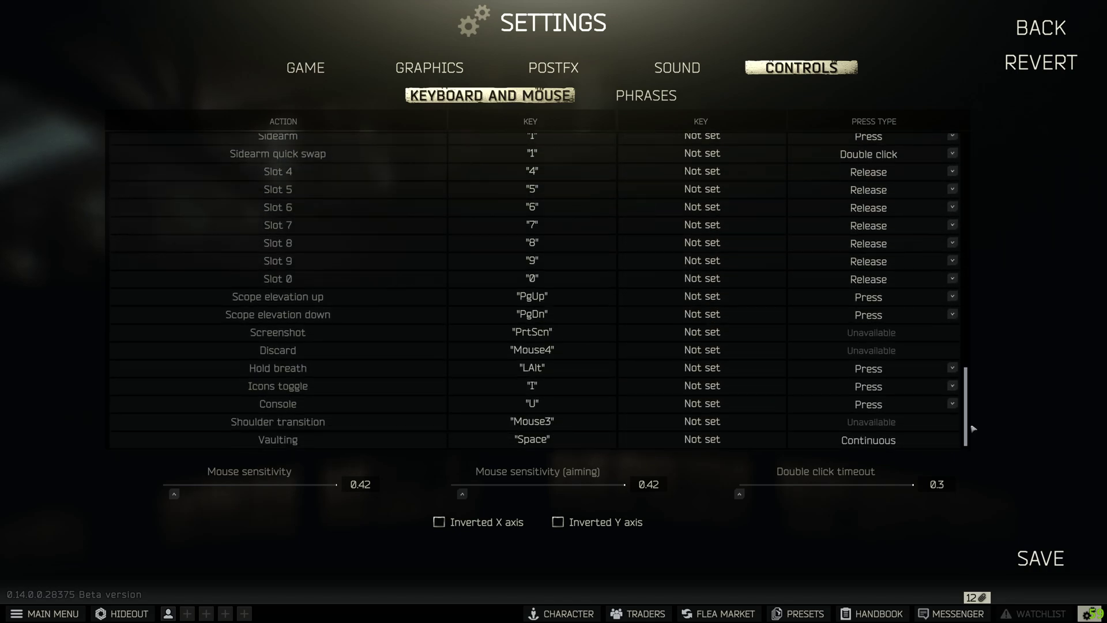
click(1040, 558)
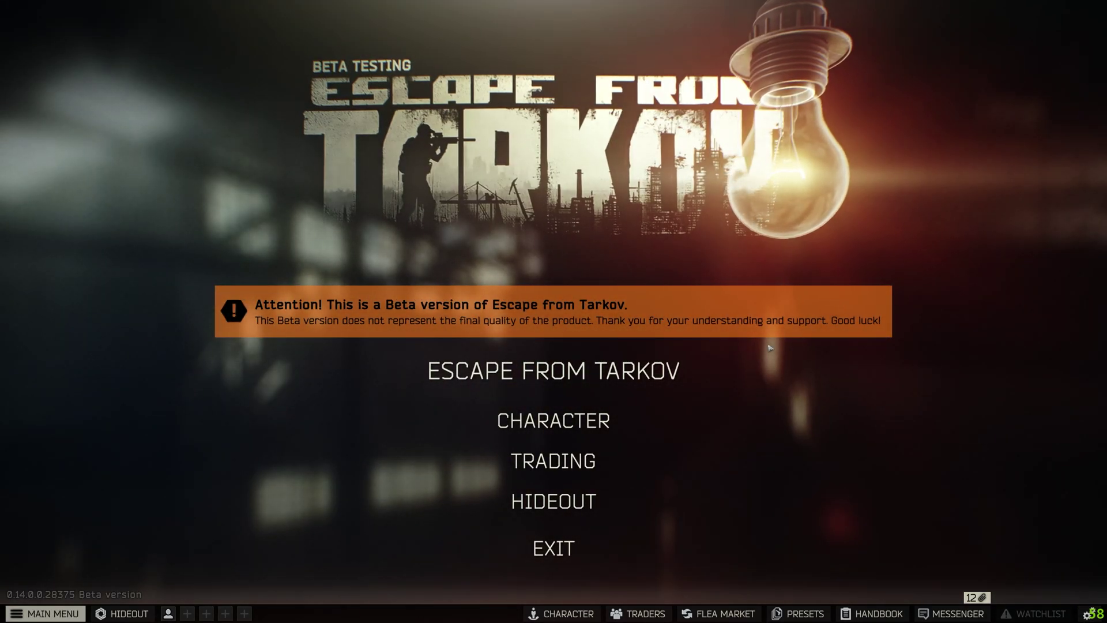
- Exit the game to the launcher and open Process Lasso from the system tray overflow
click(594, 555)
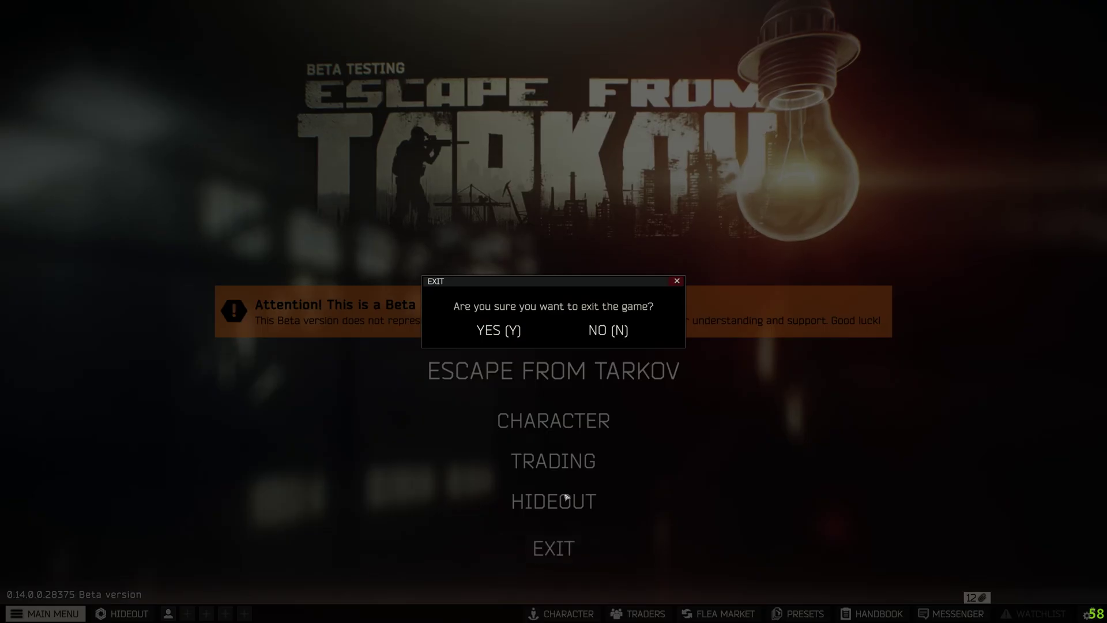
click(504, 331)
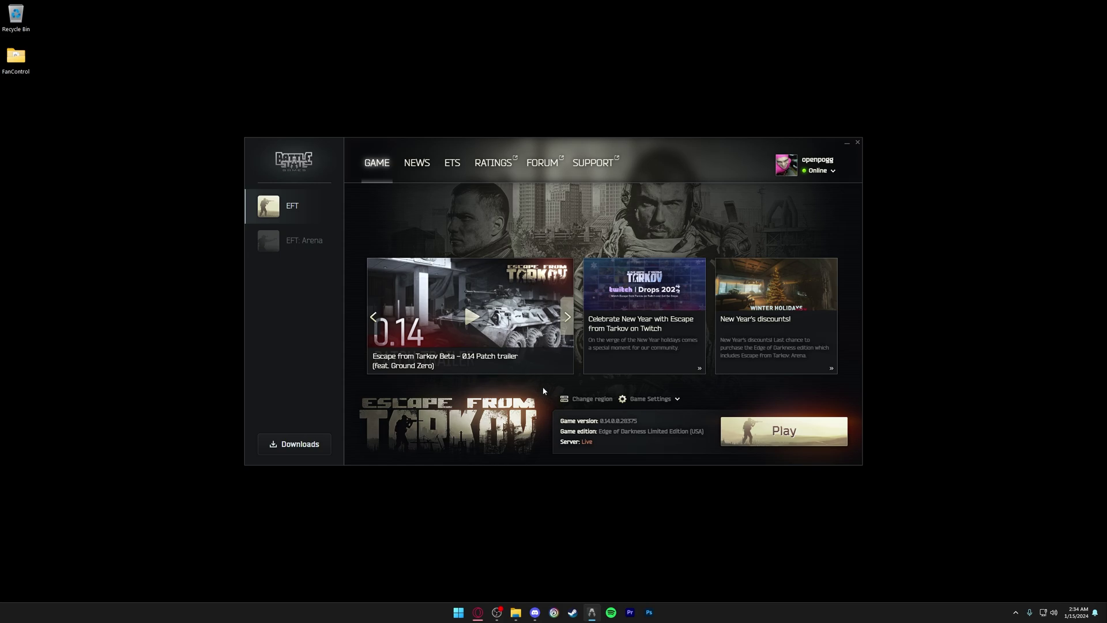
click(1017, 614)
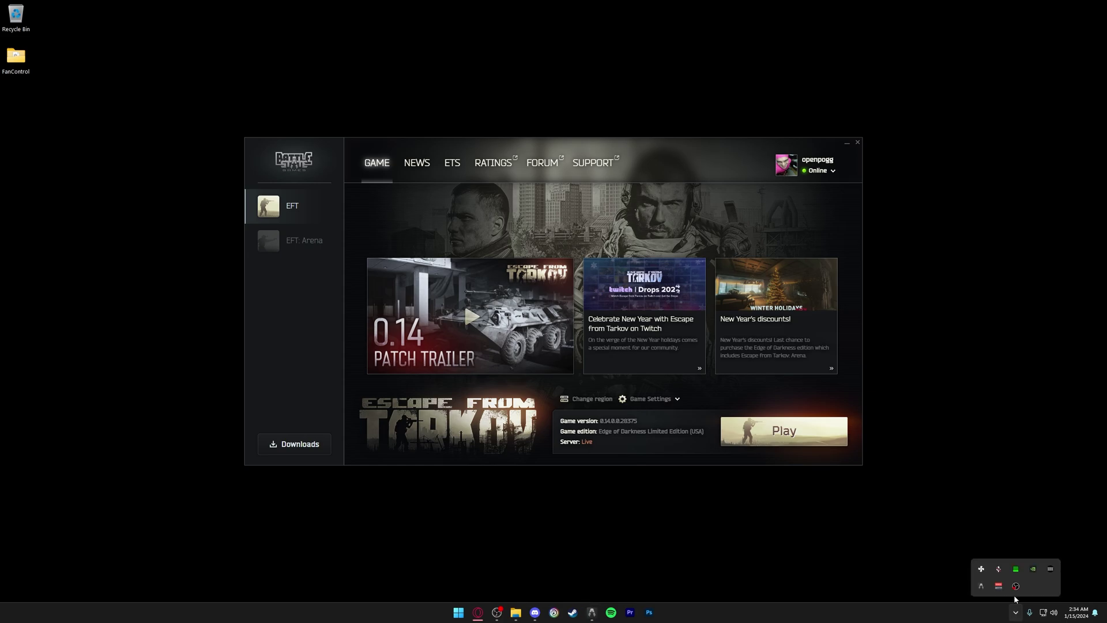
click(1016, 569)
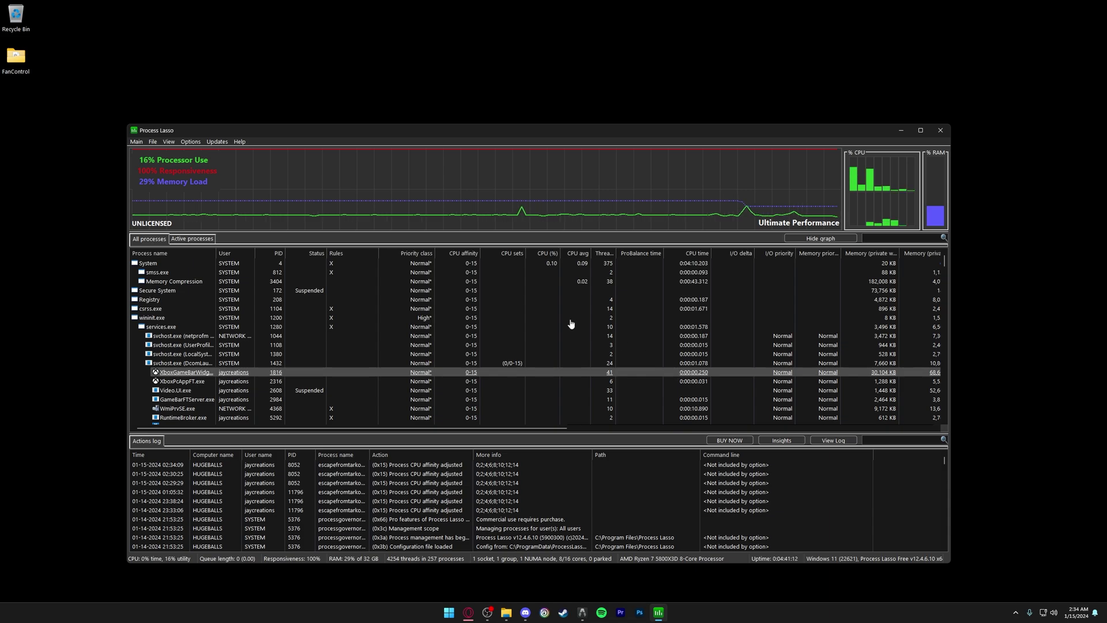
- List only active processes in Process Lasso, then launch Escape from Tarkov from the launcher
click(136, 142)
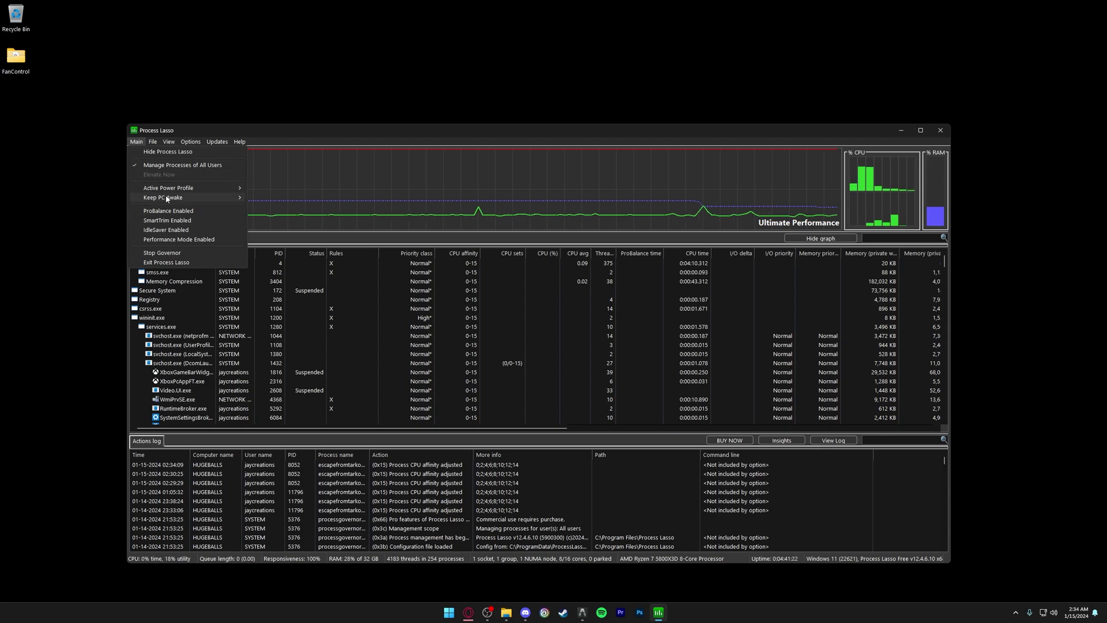
click(136, 143)
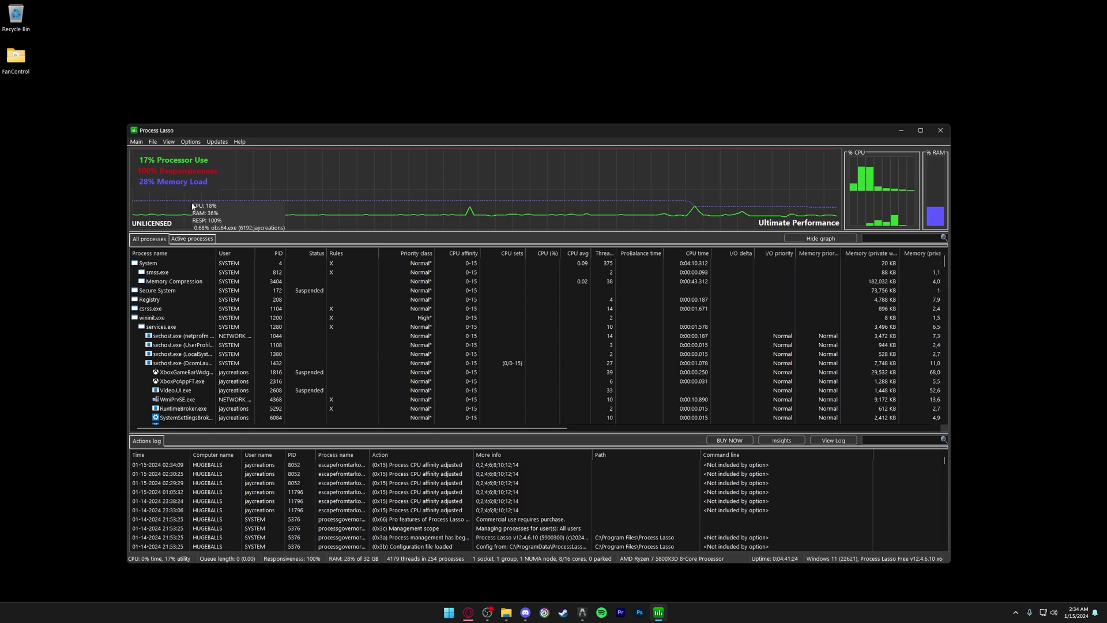
click(181, 240)
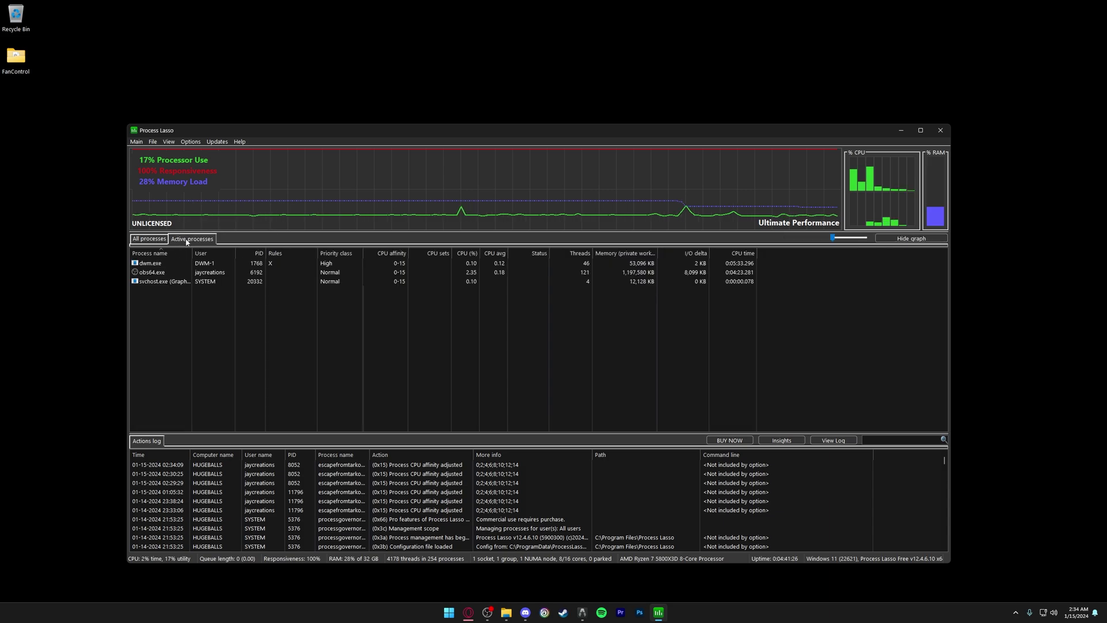
click(583, 612)
click(769, 443)
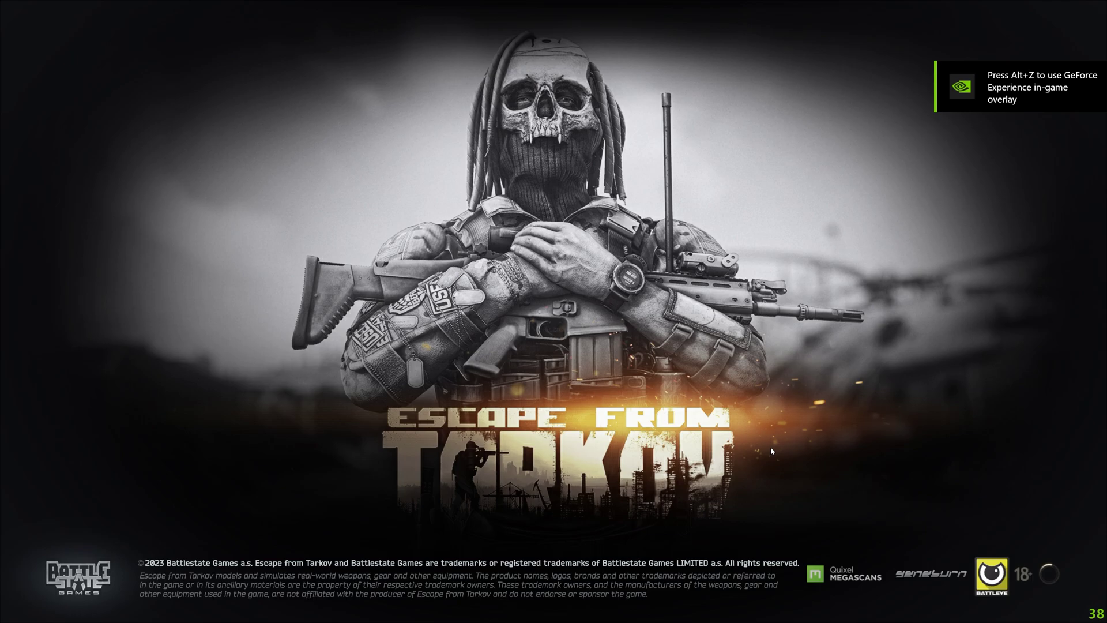
- Give EscapeFromTarkov.exe an always-on CPU affinity rule for cores 0;2;4;6;8;10;12;14
key(alt+Tab)
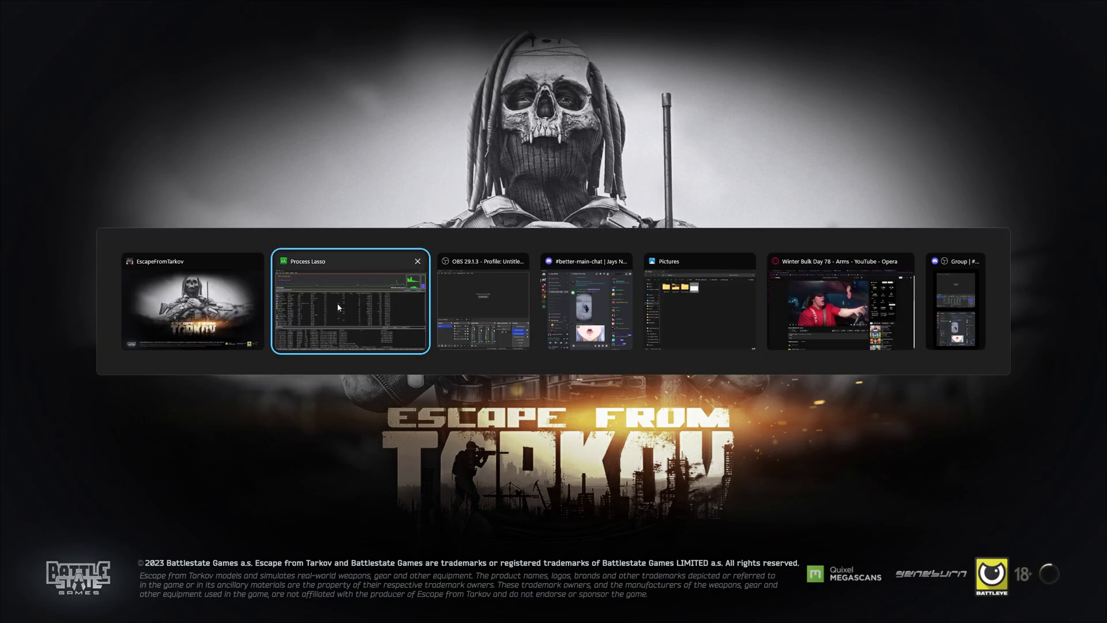
click(375, 309)
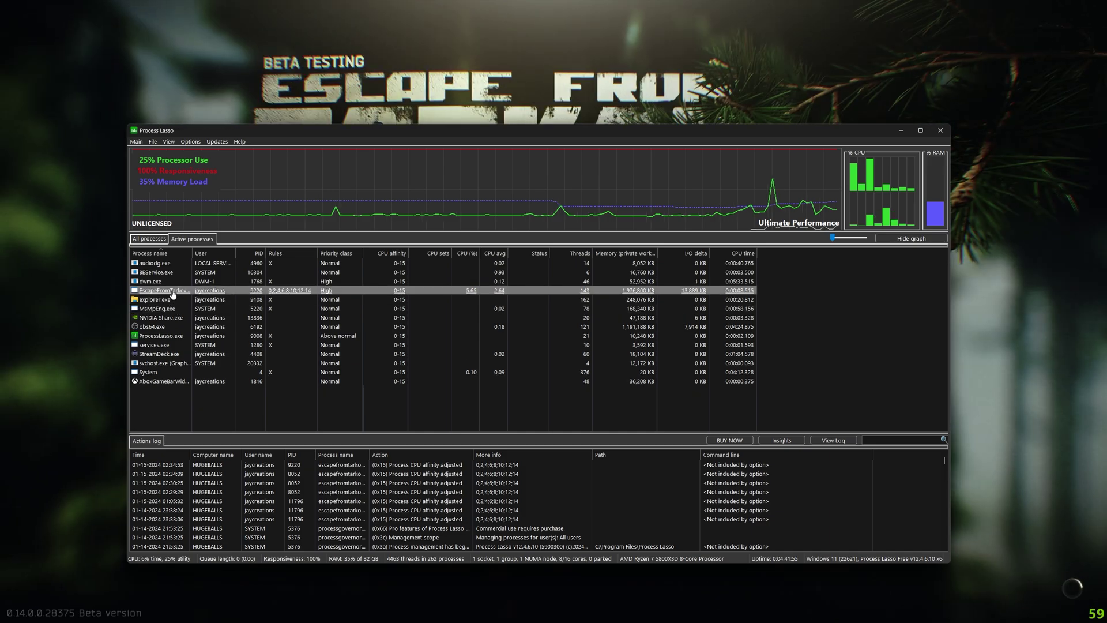
right_click(172, 293)
mouse_move(225, 306)
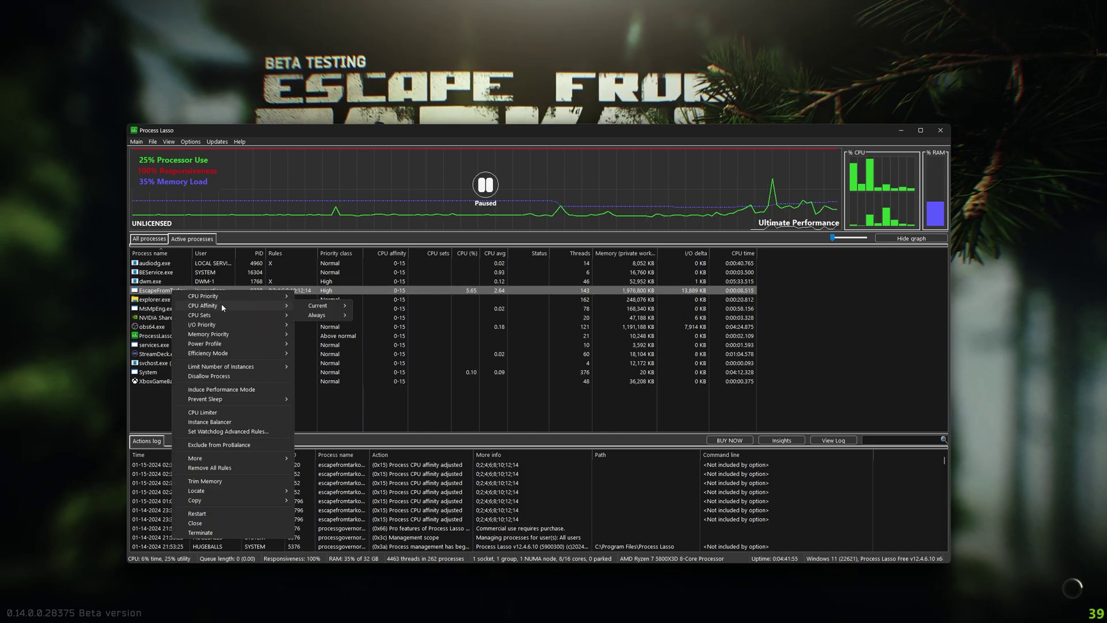
mouse_move(341, 317)
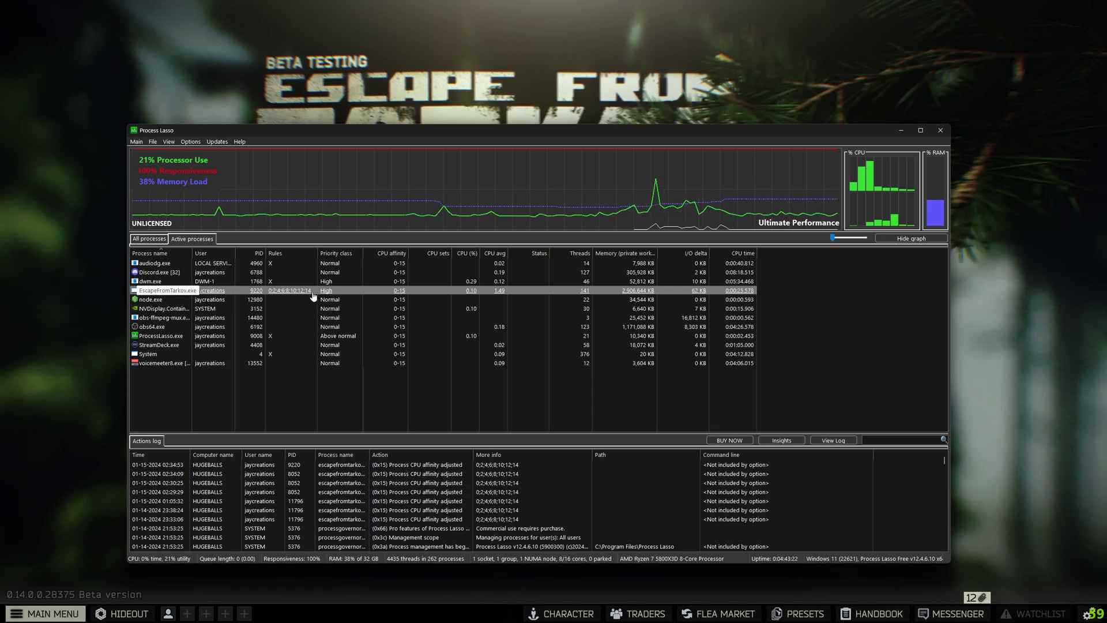
- Set EscapeFromTarkov.exe's current CPU priority to High in Process Lasso
right_click(333, 291)
mouse_move(396, 295)
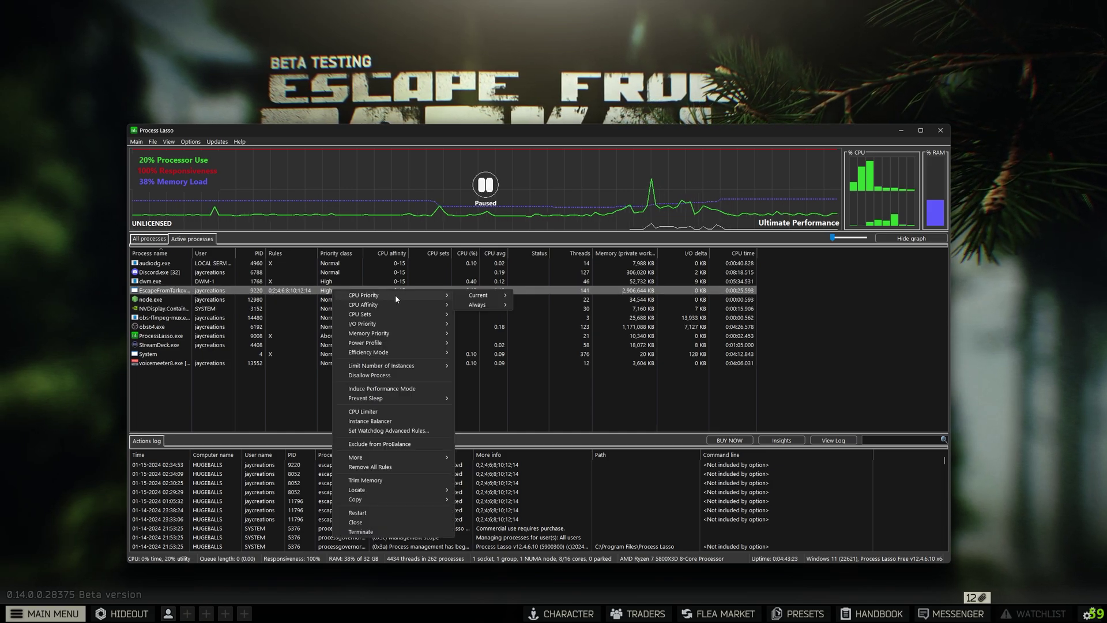
mouse_move(492, 295)
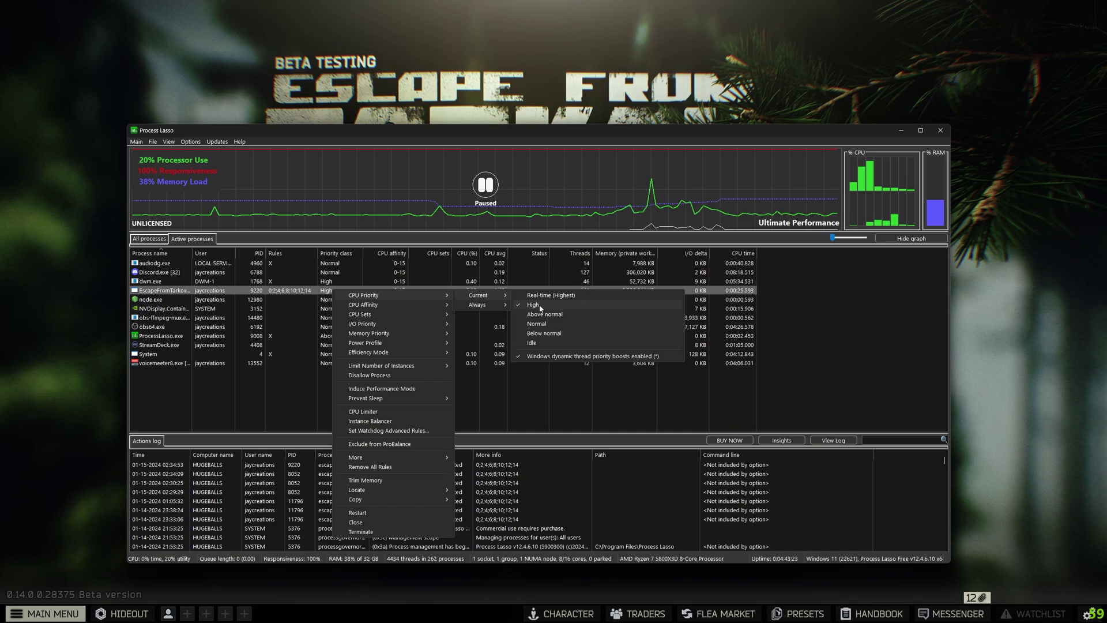
click(329, 384)
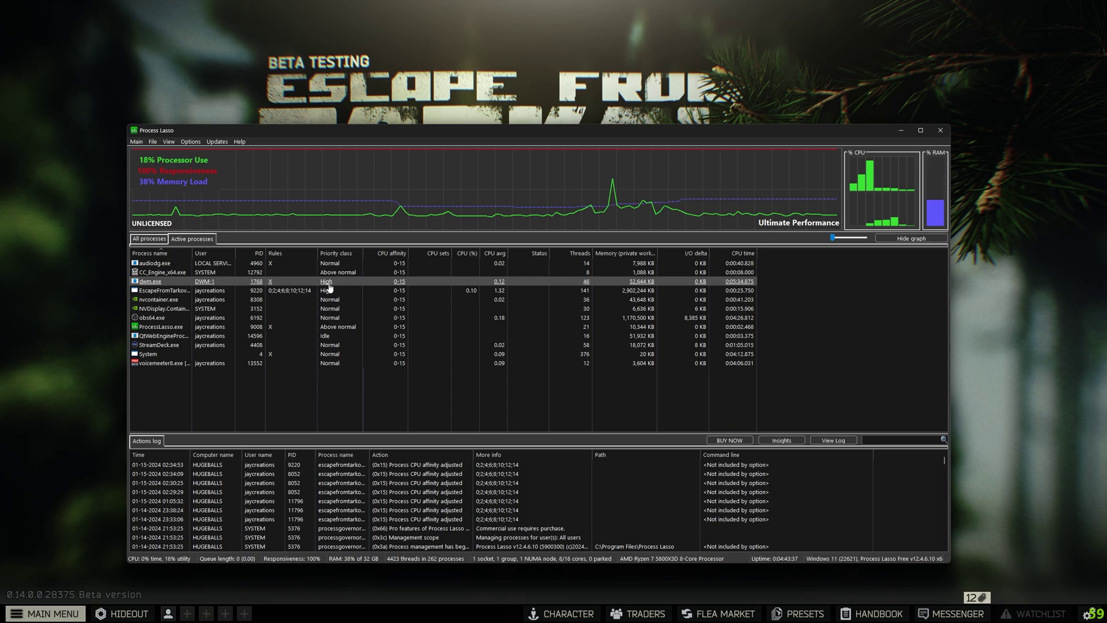
- Close the Process Lasso window, leaving Tarkov's main menu with the beta notice
click(941, 130)
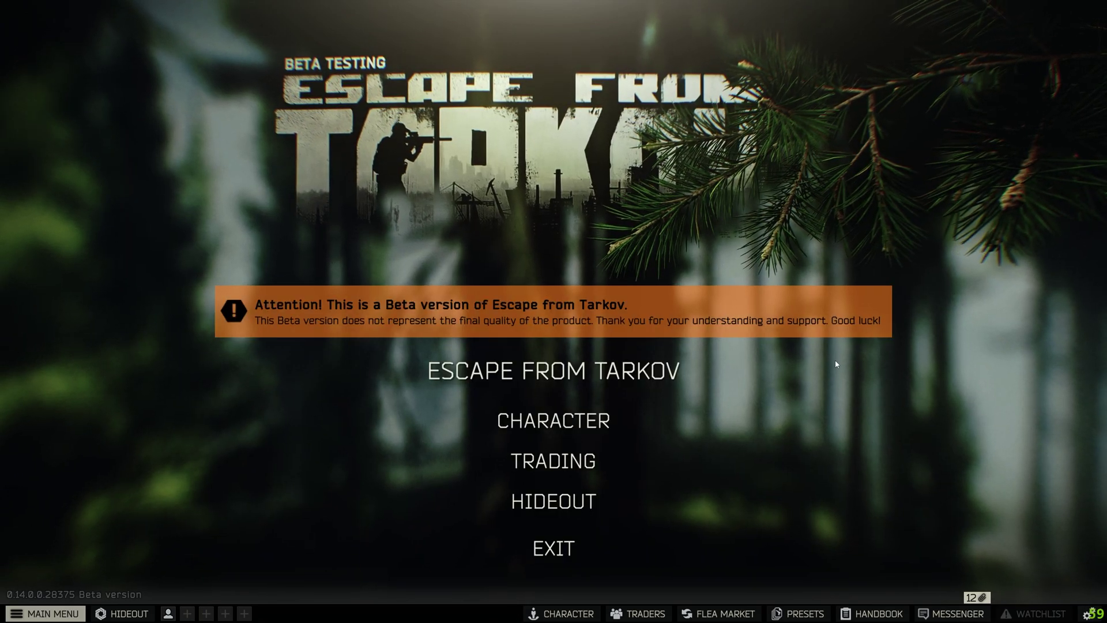